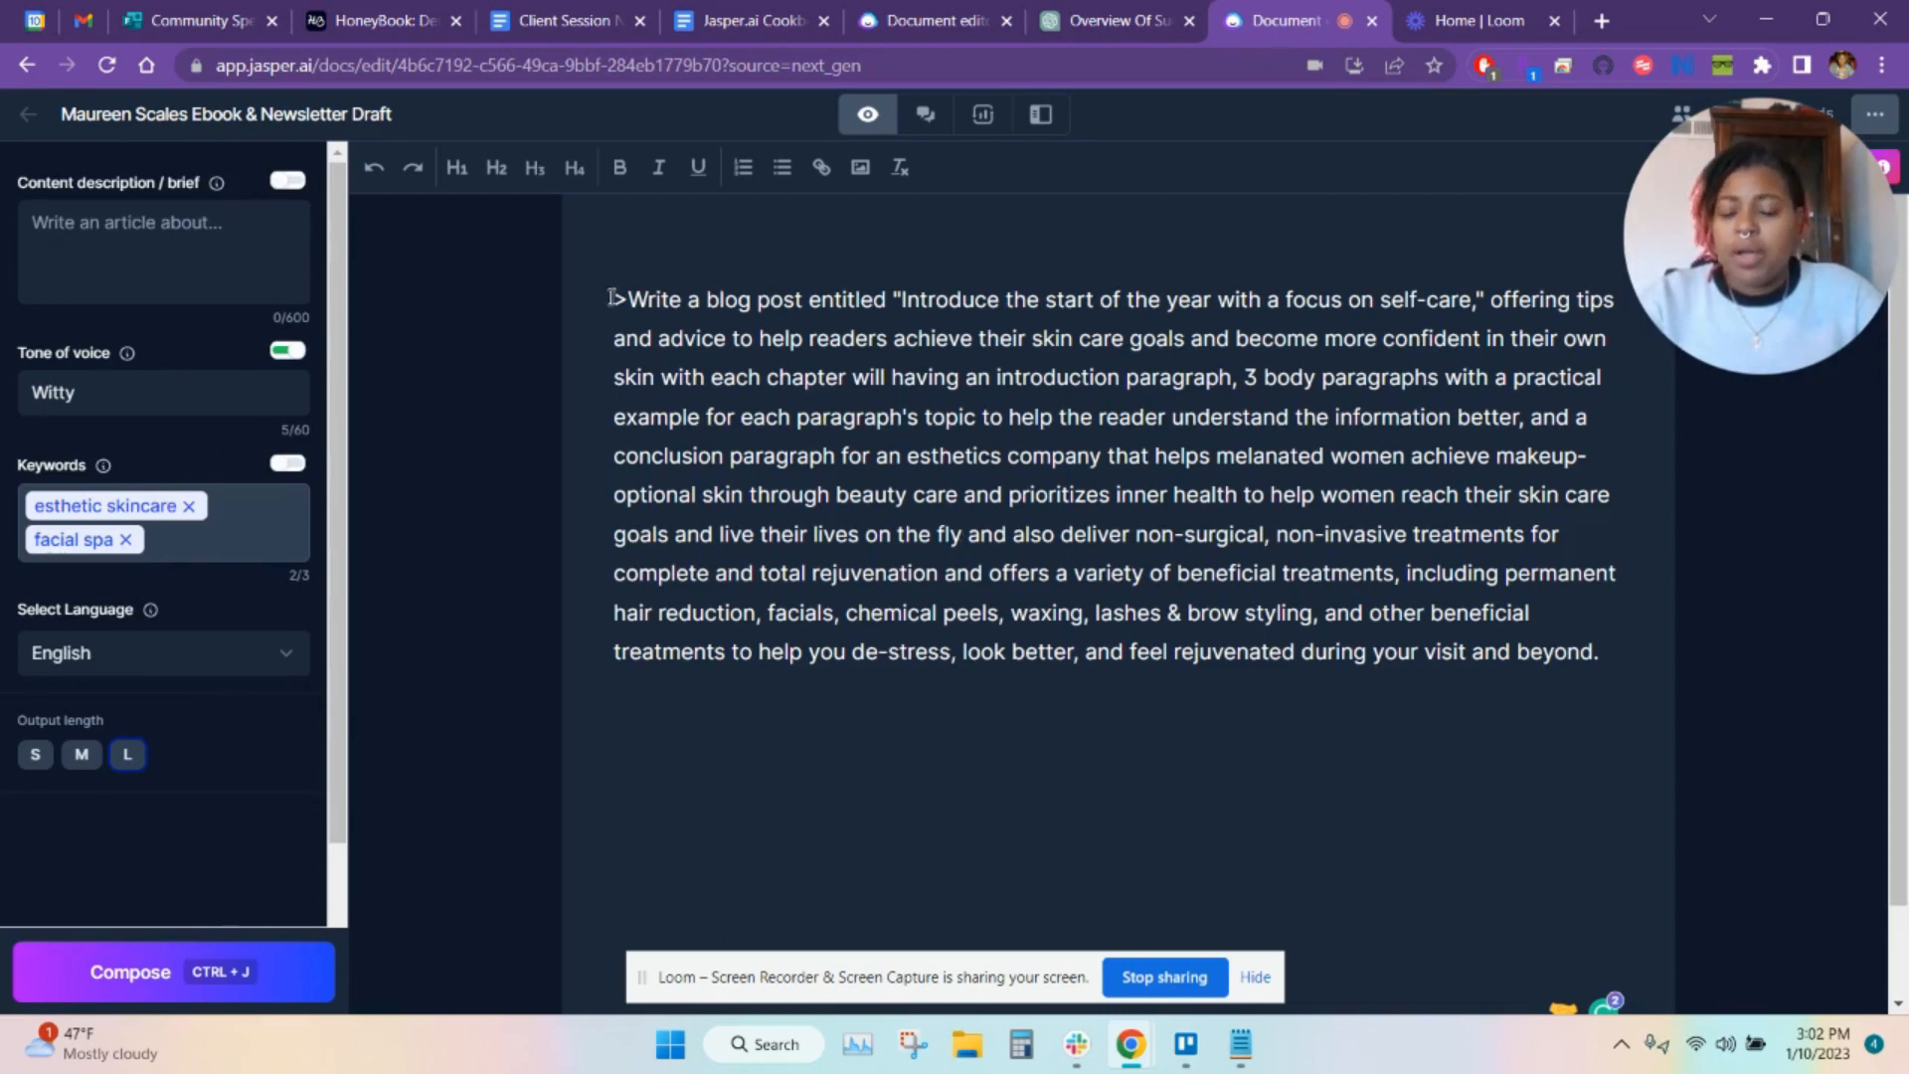
Generate the self-care blog post from the written prompt with the Witty tone, and delete the closing line "The End.".
double_click(113, 387)
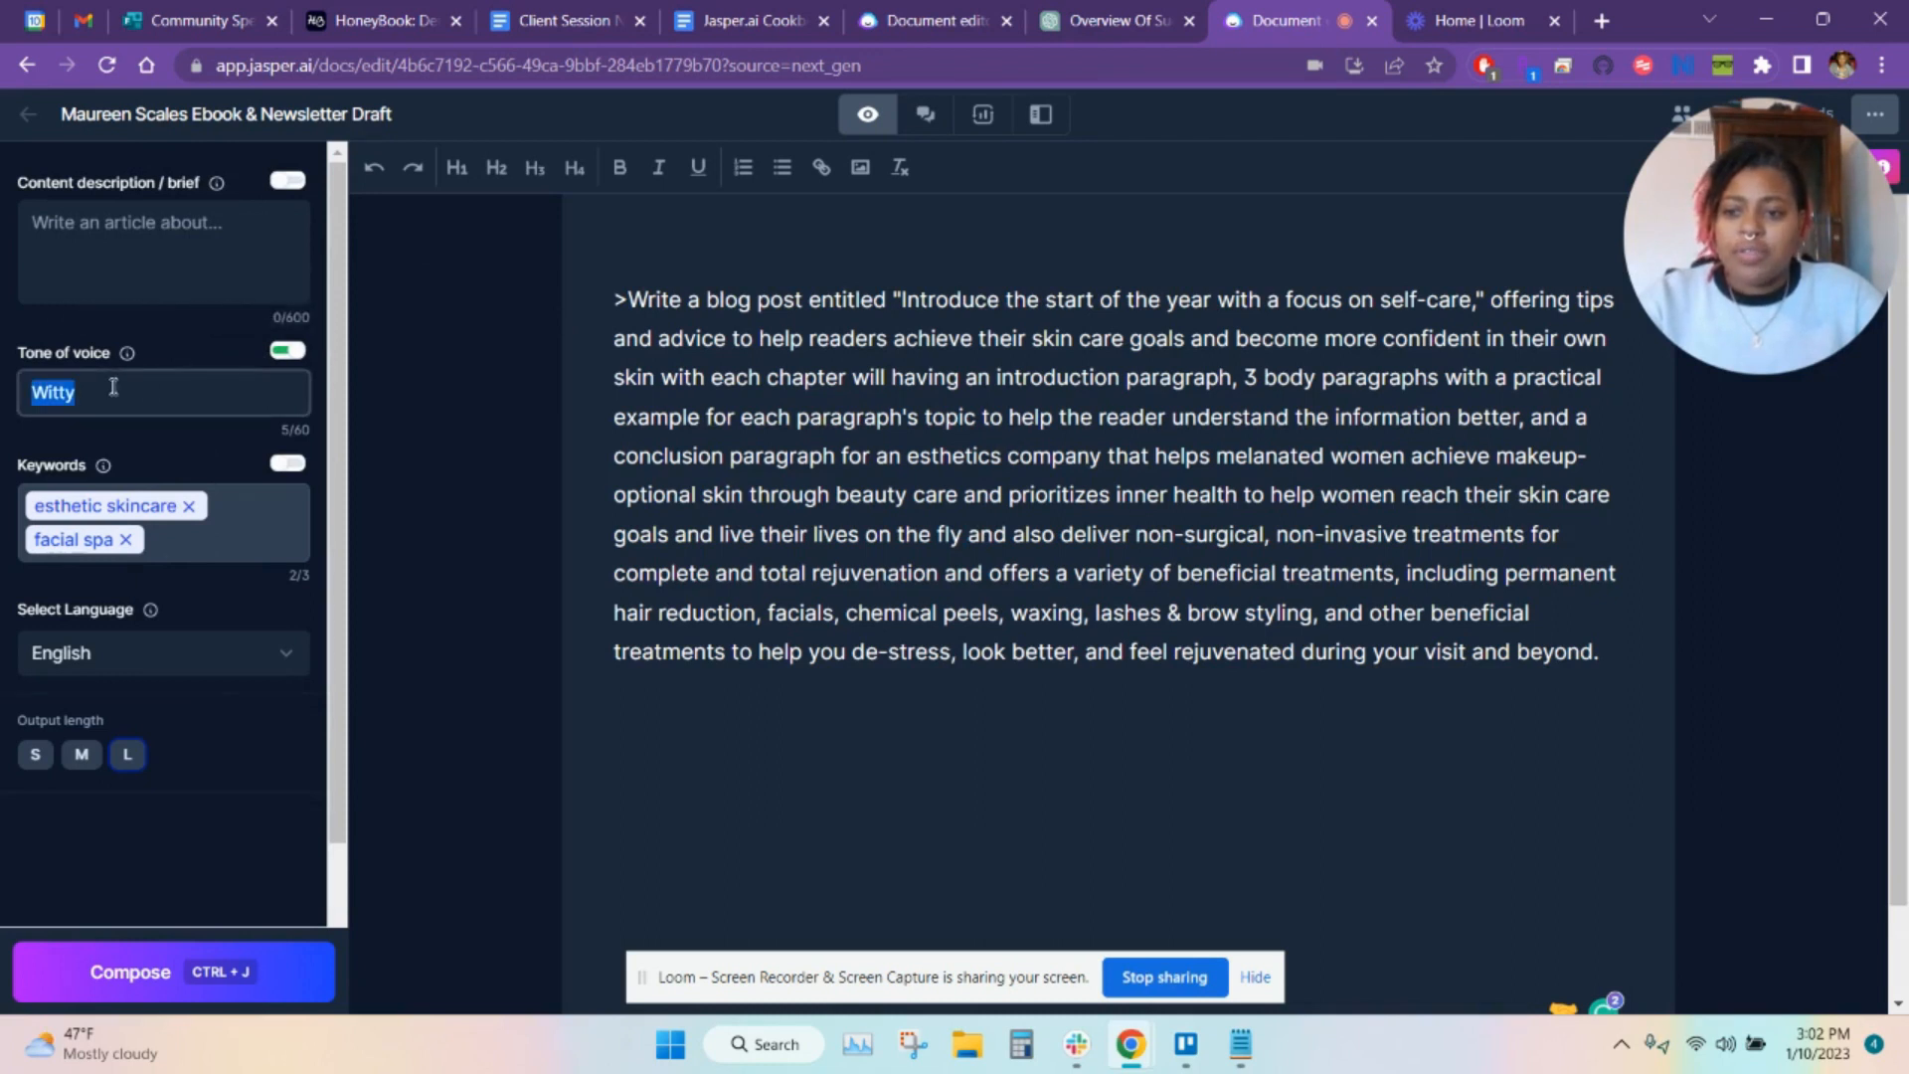
click(224, 355)
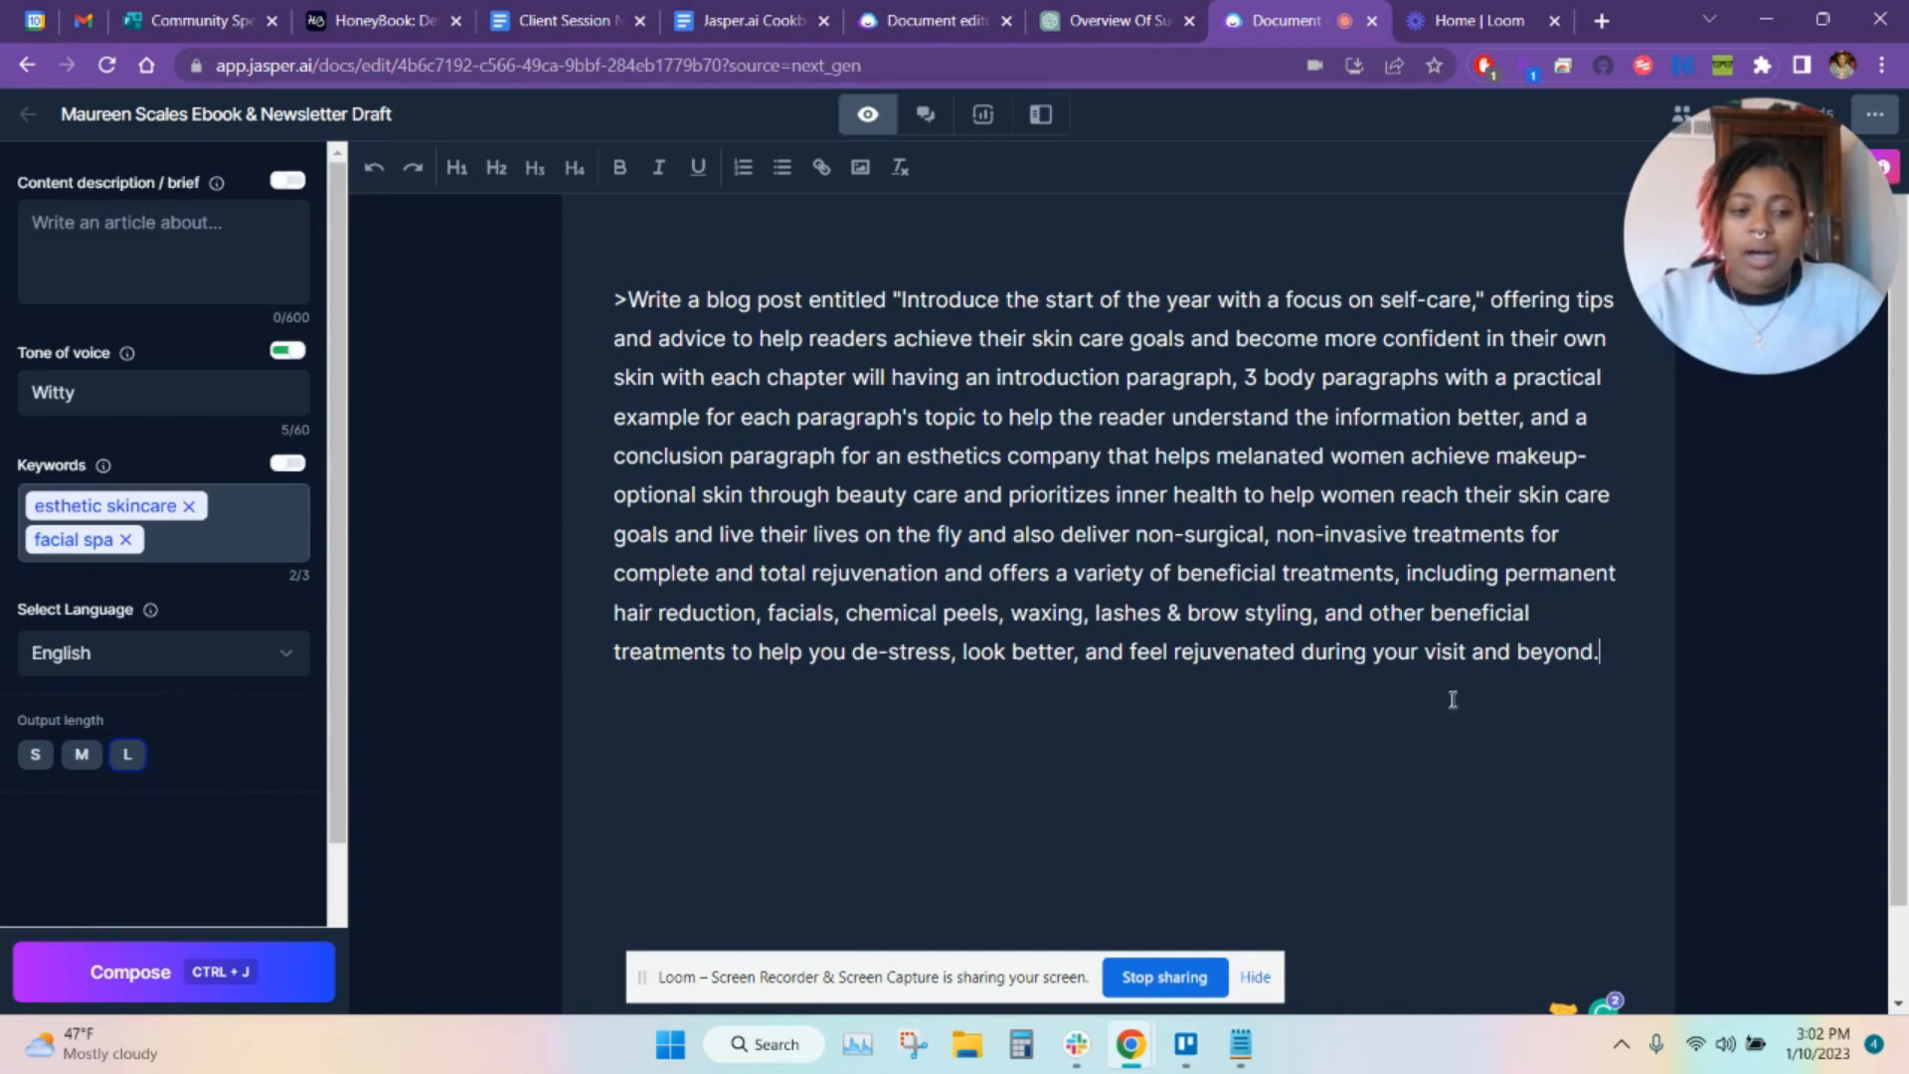
click(227, 966)
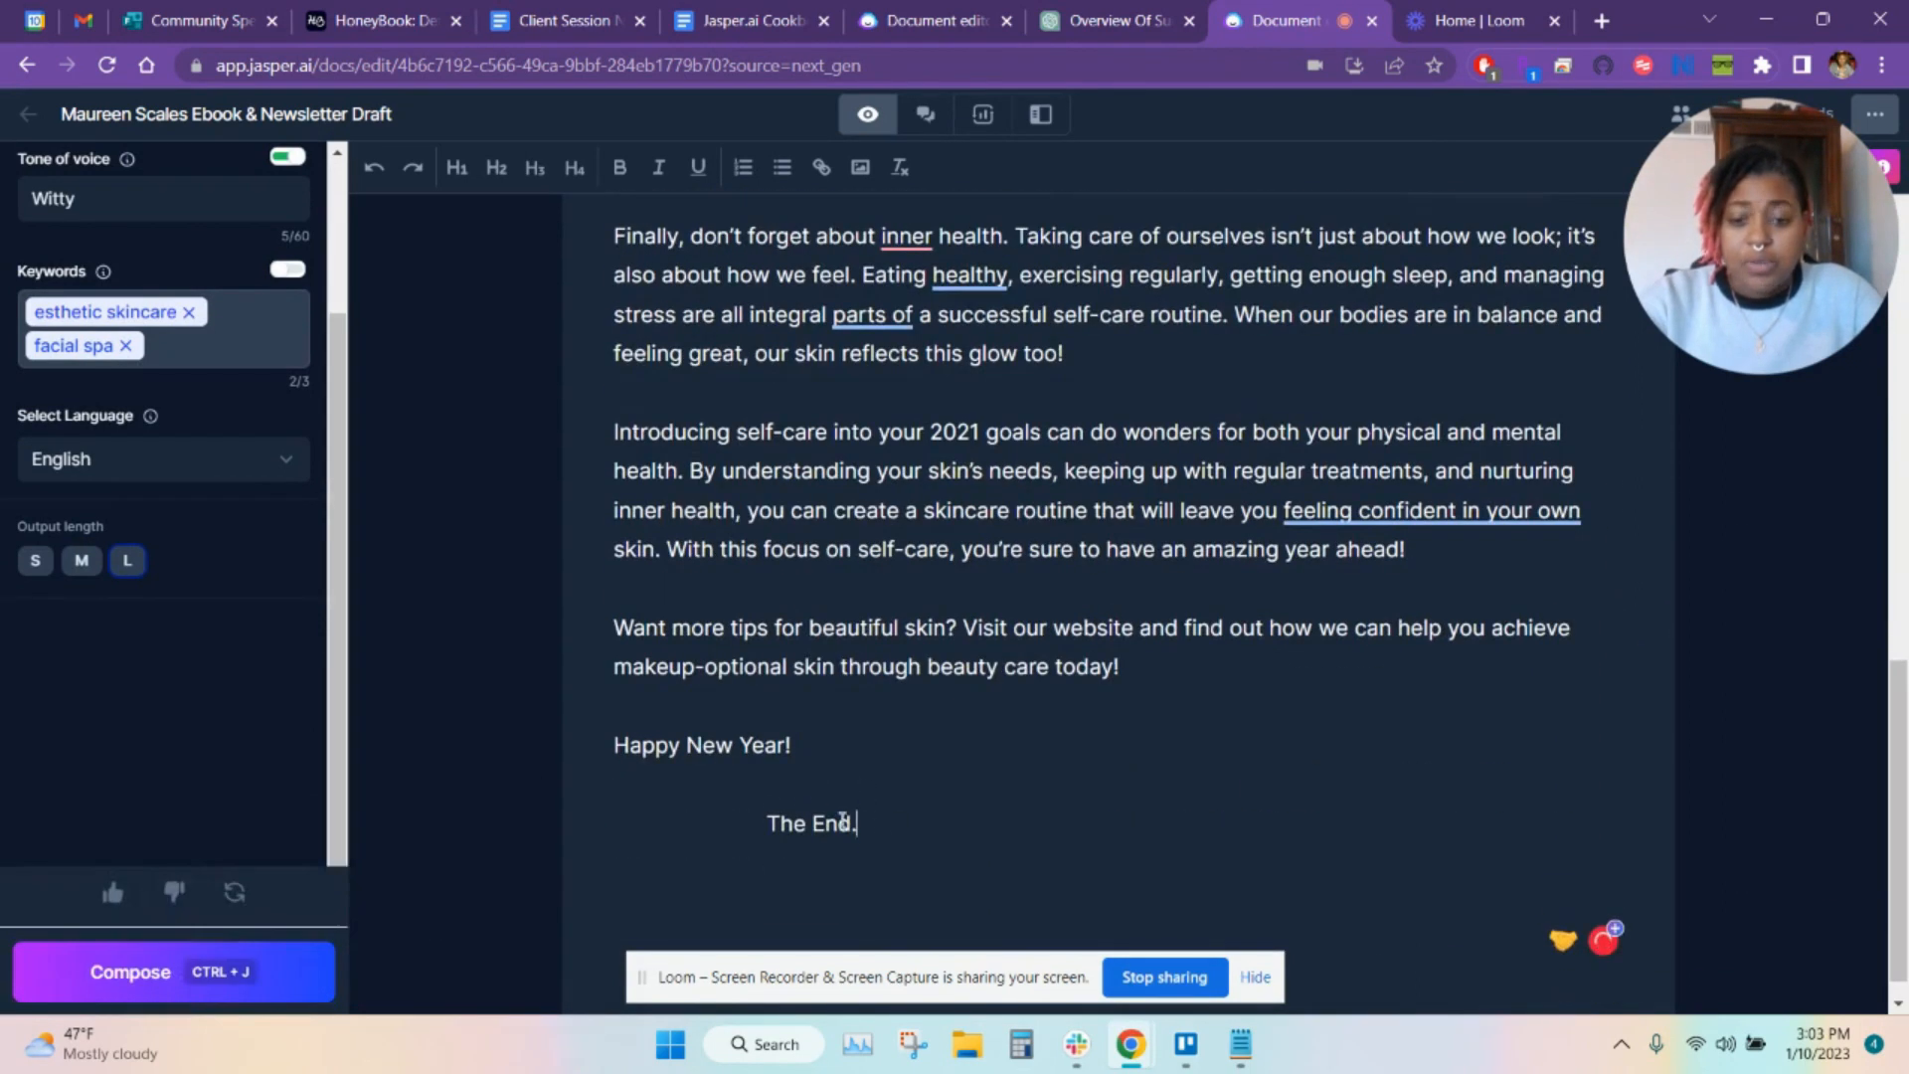
drag(855, 823, 646, 796)
key(BackSpace)
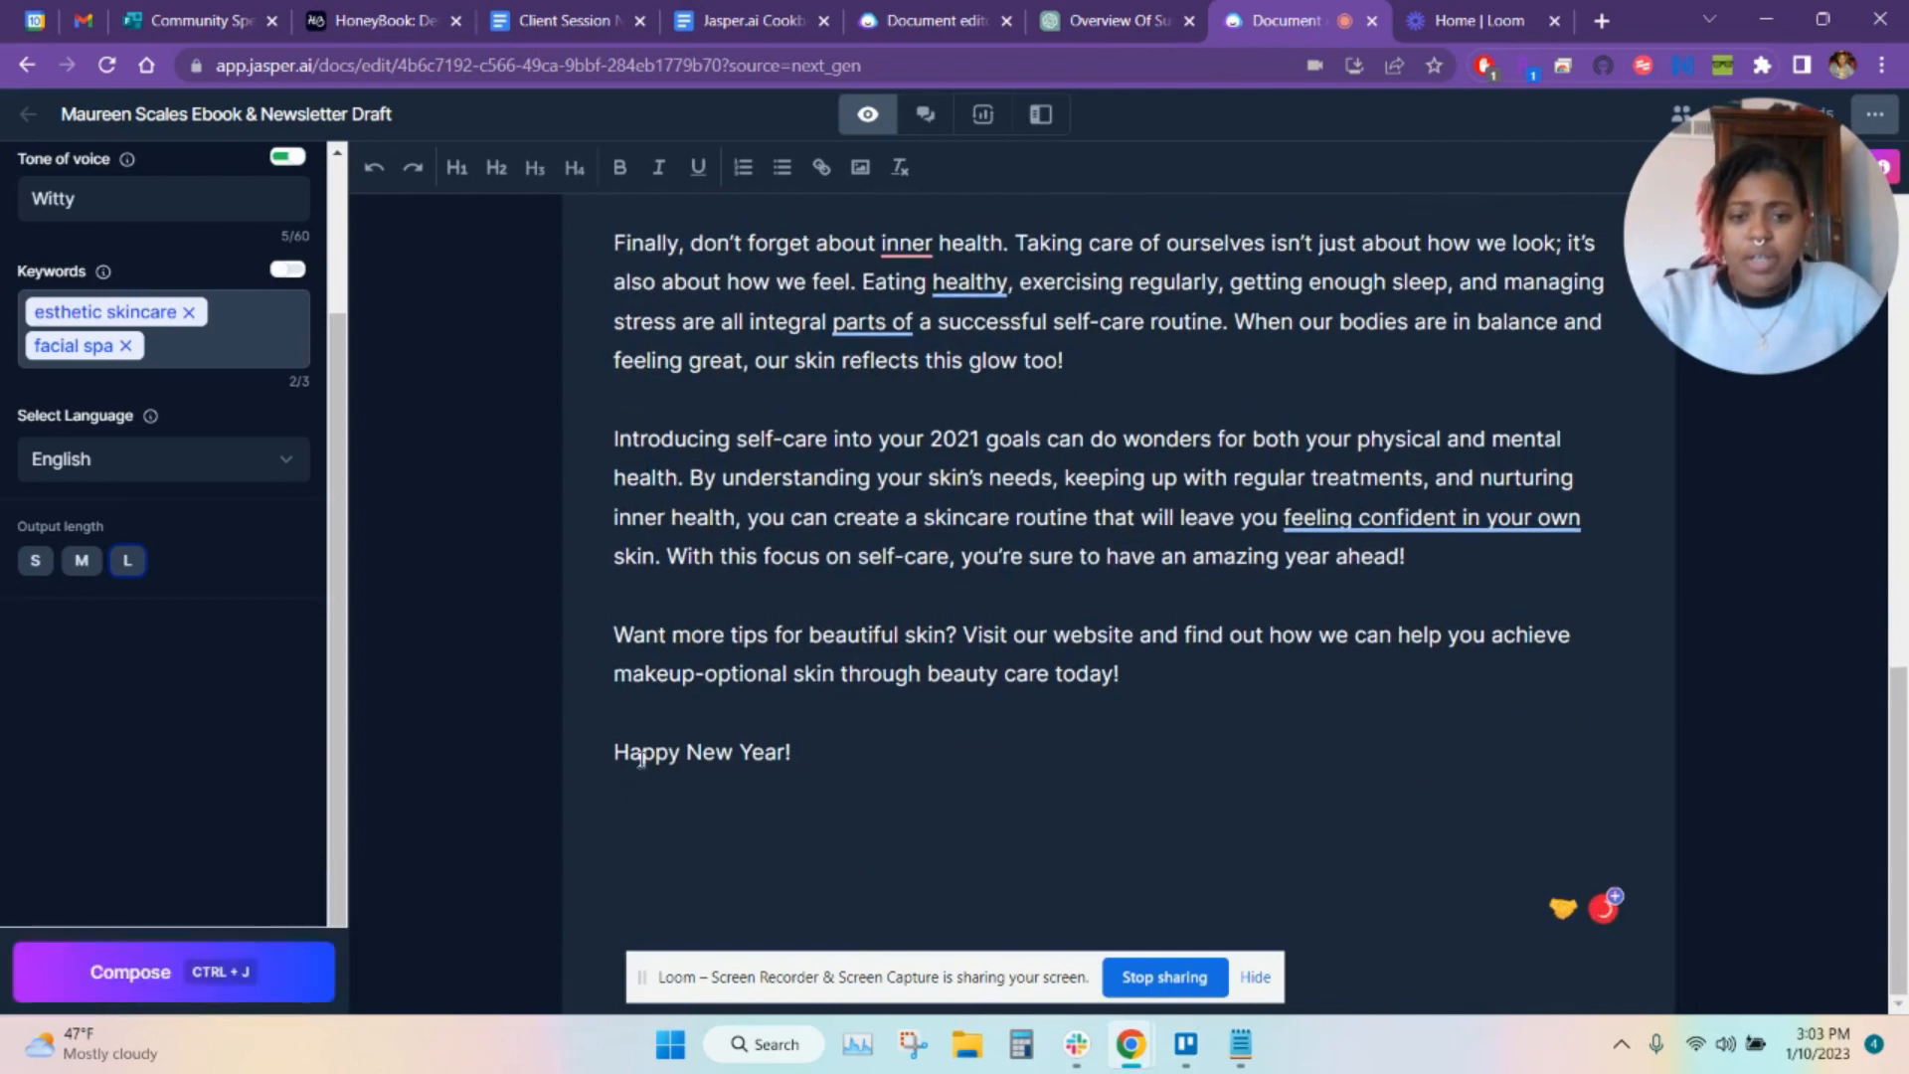
Review the blog post prompt and read through the generated paragraphs for use of the chosen keywords.
scroll(641, 760, up, 12)
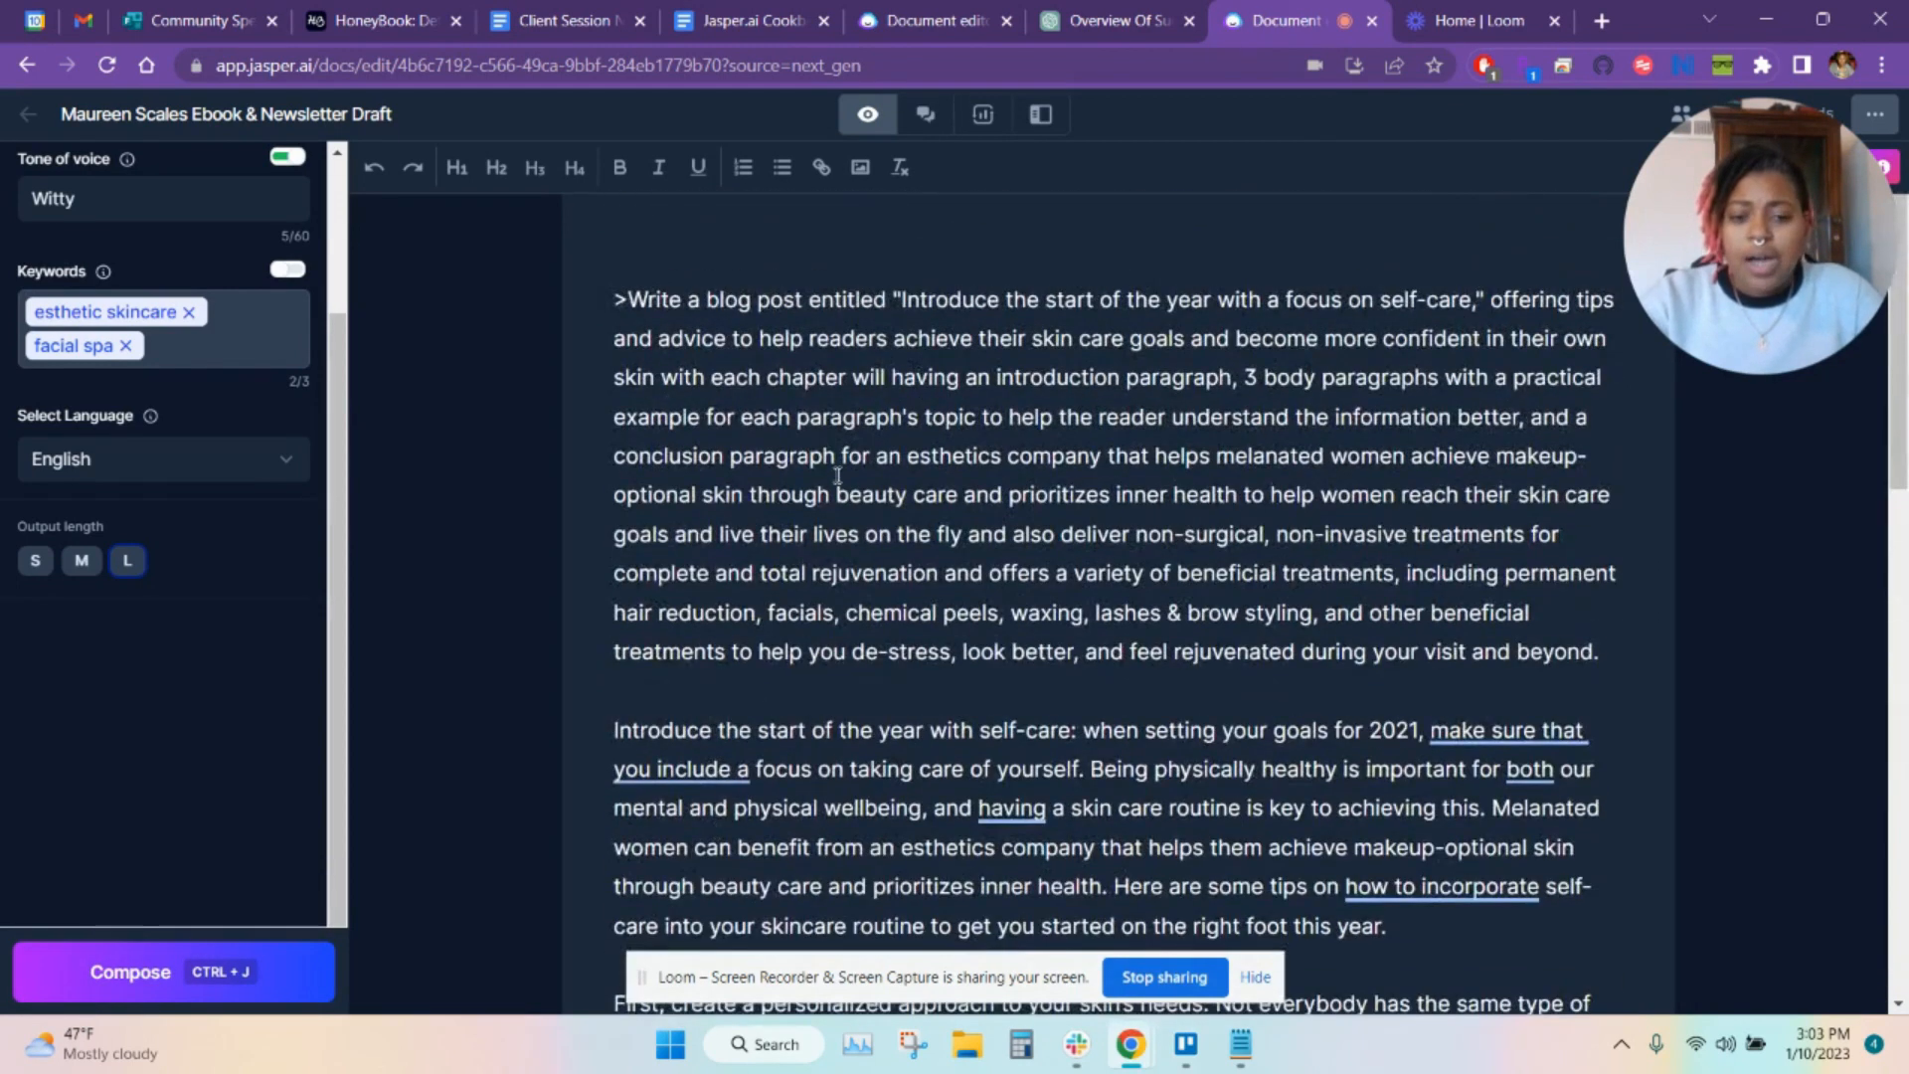
scroll(839, 475, down, 5)
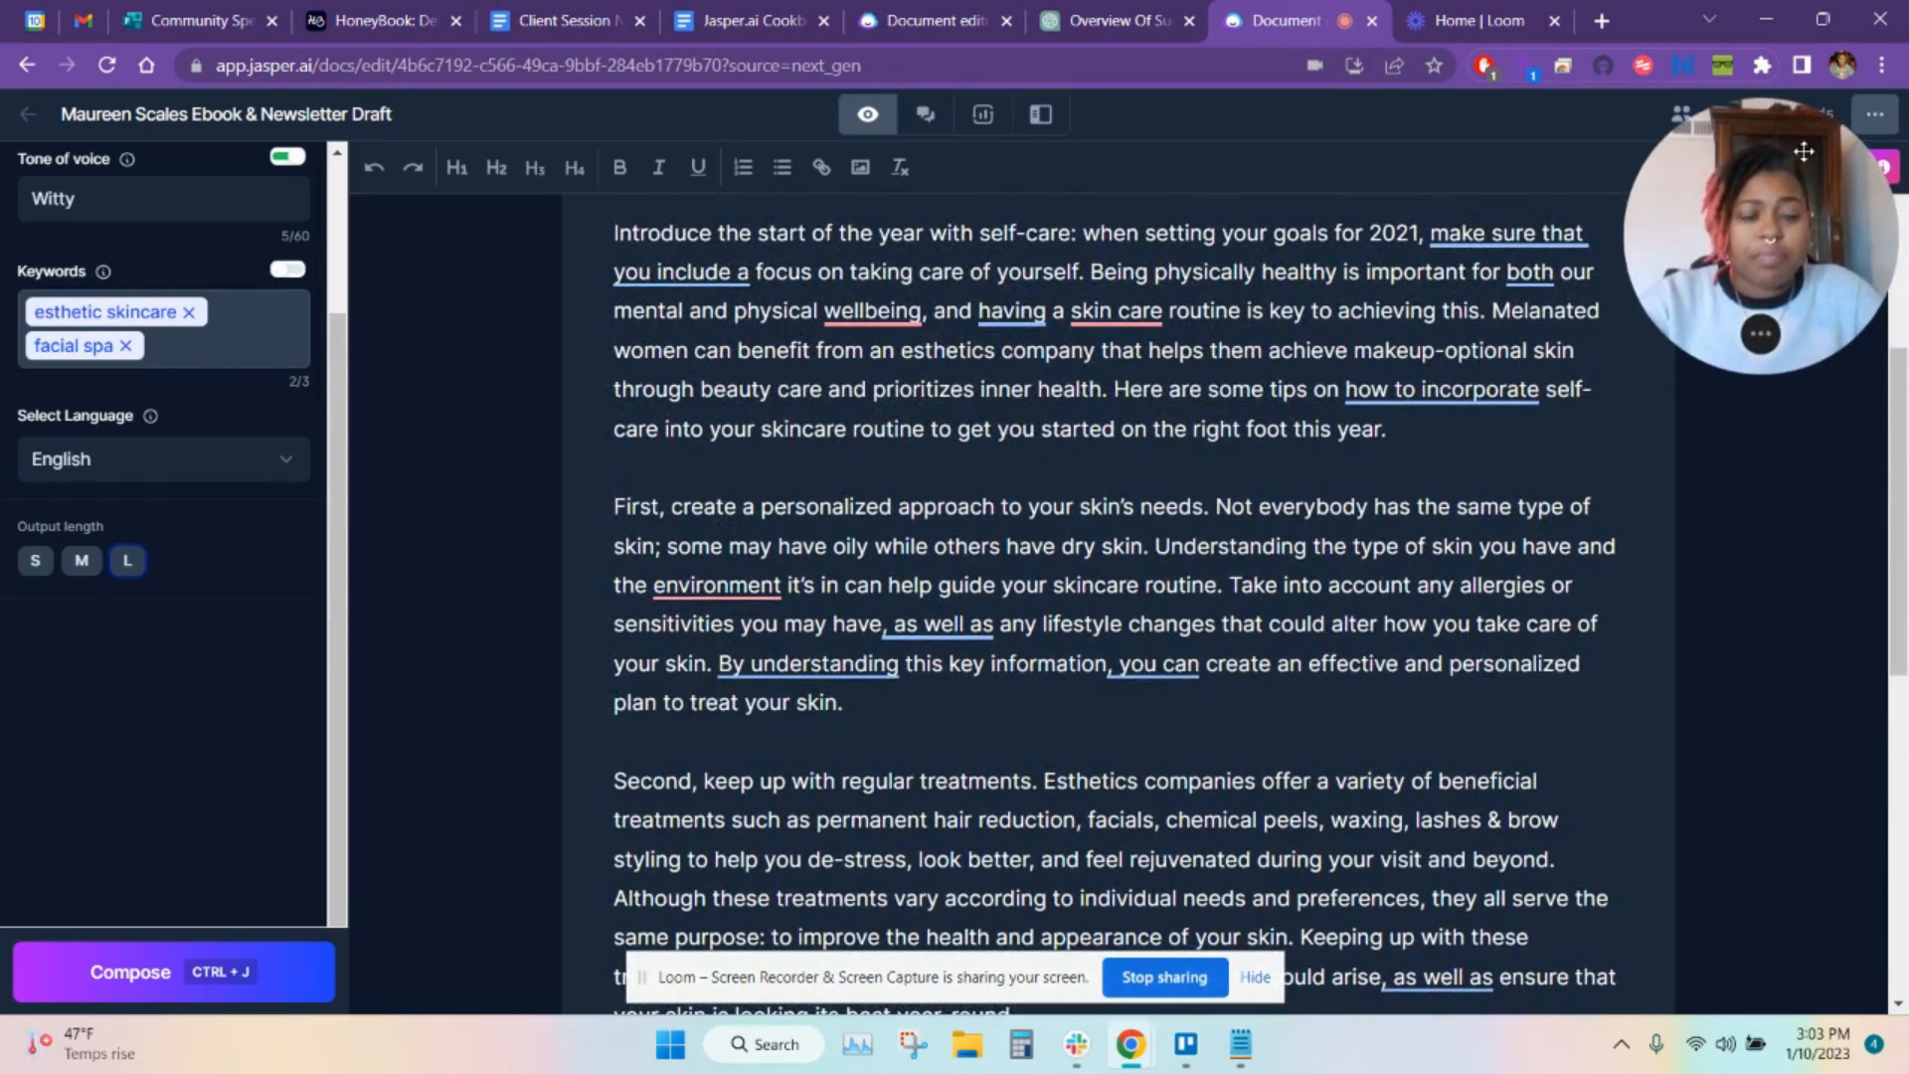
scroll(875, 430, up, 5)
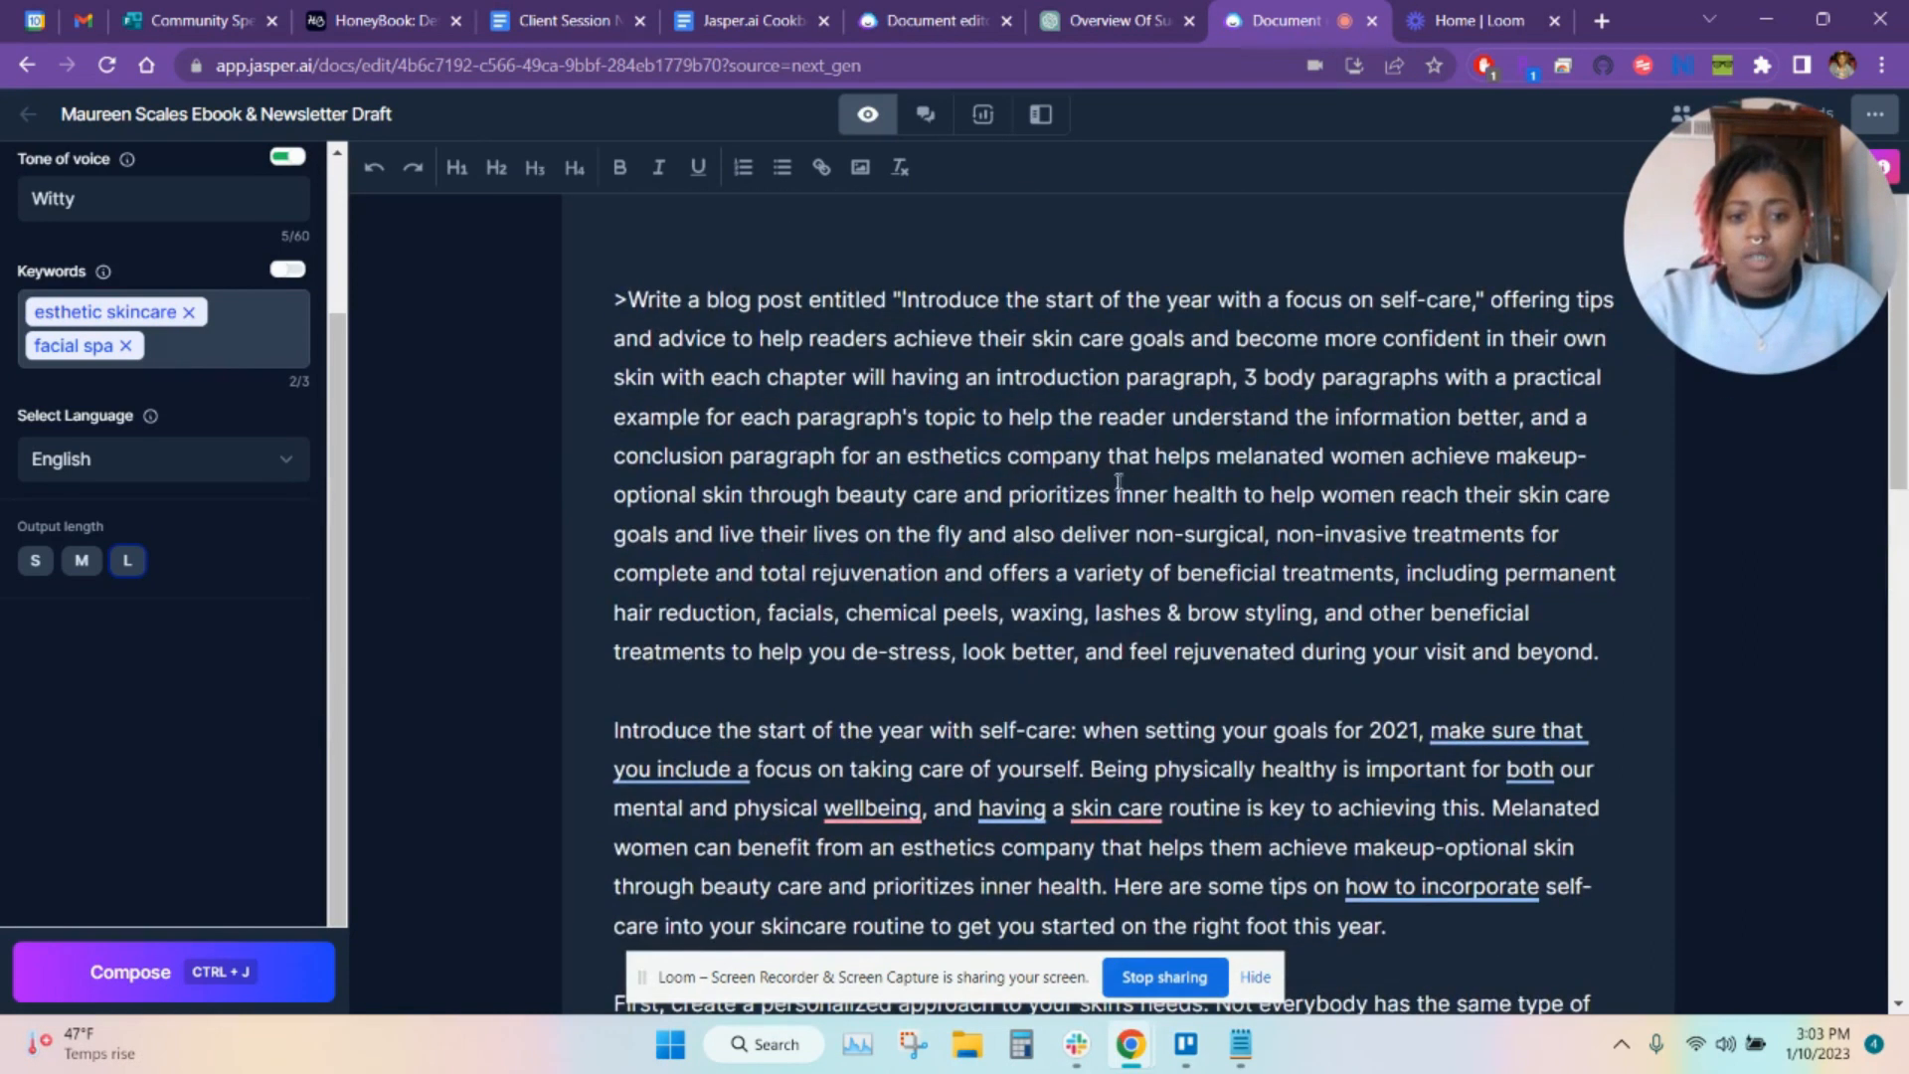
drag(1612, 646, 563, 293)
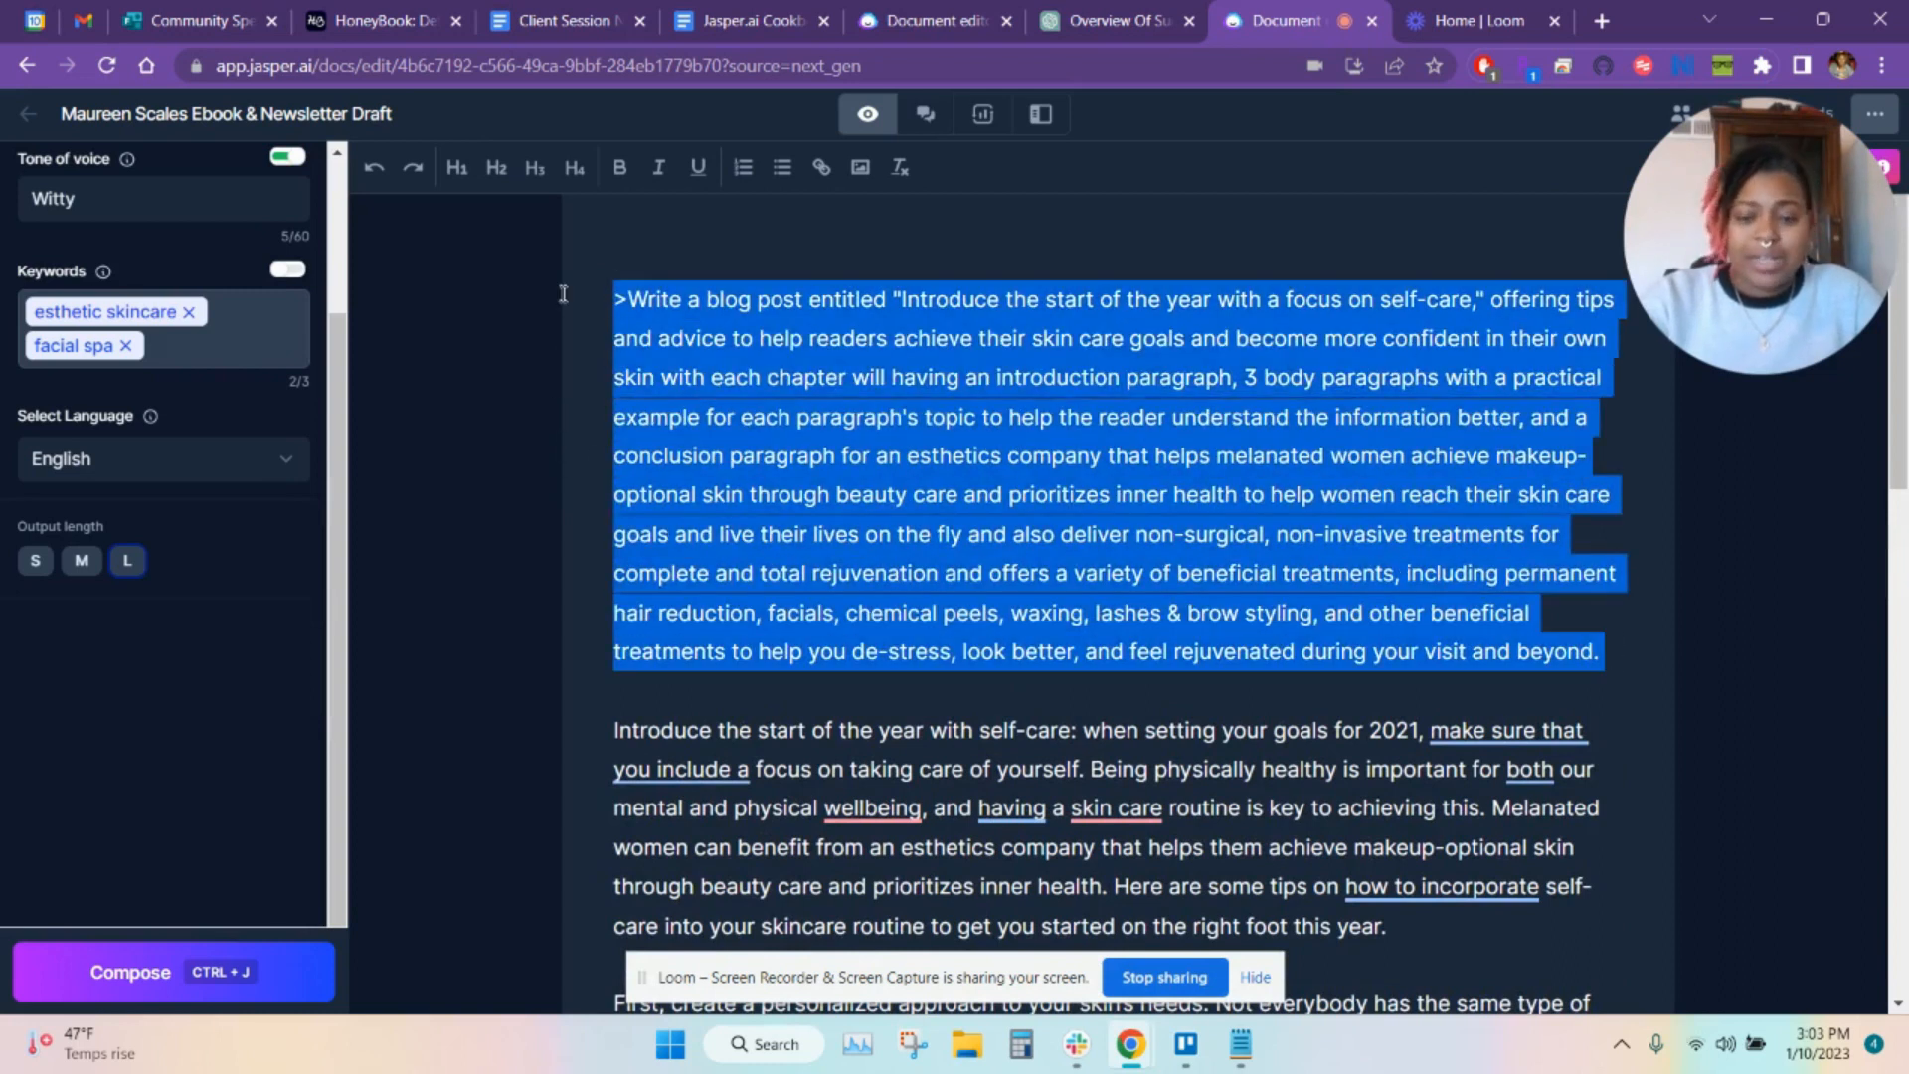
key(ctrl+j)
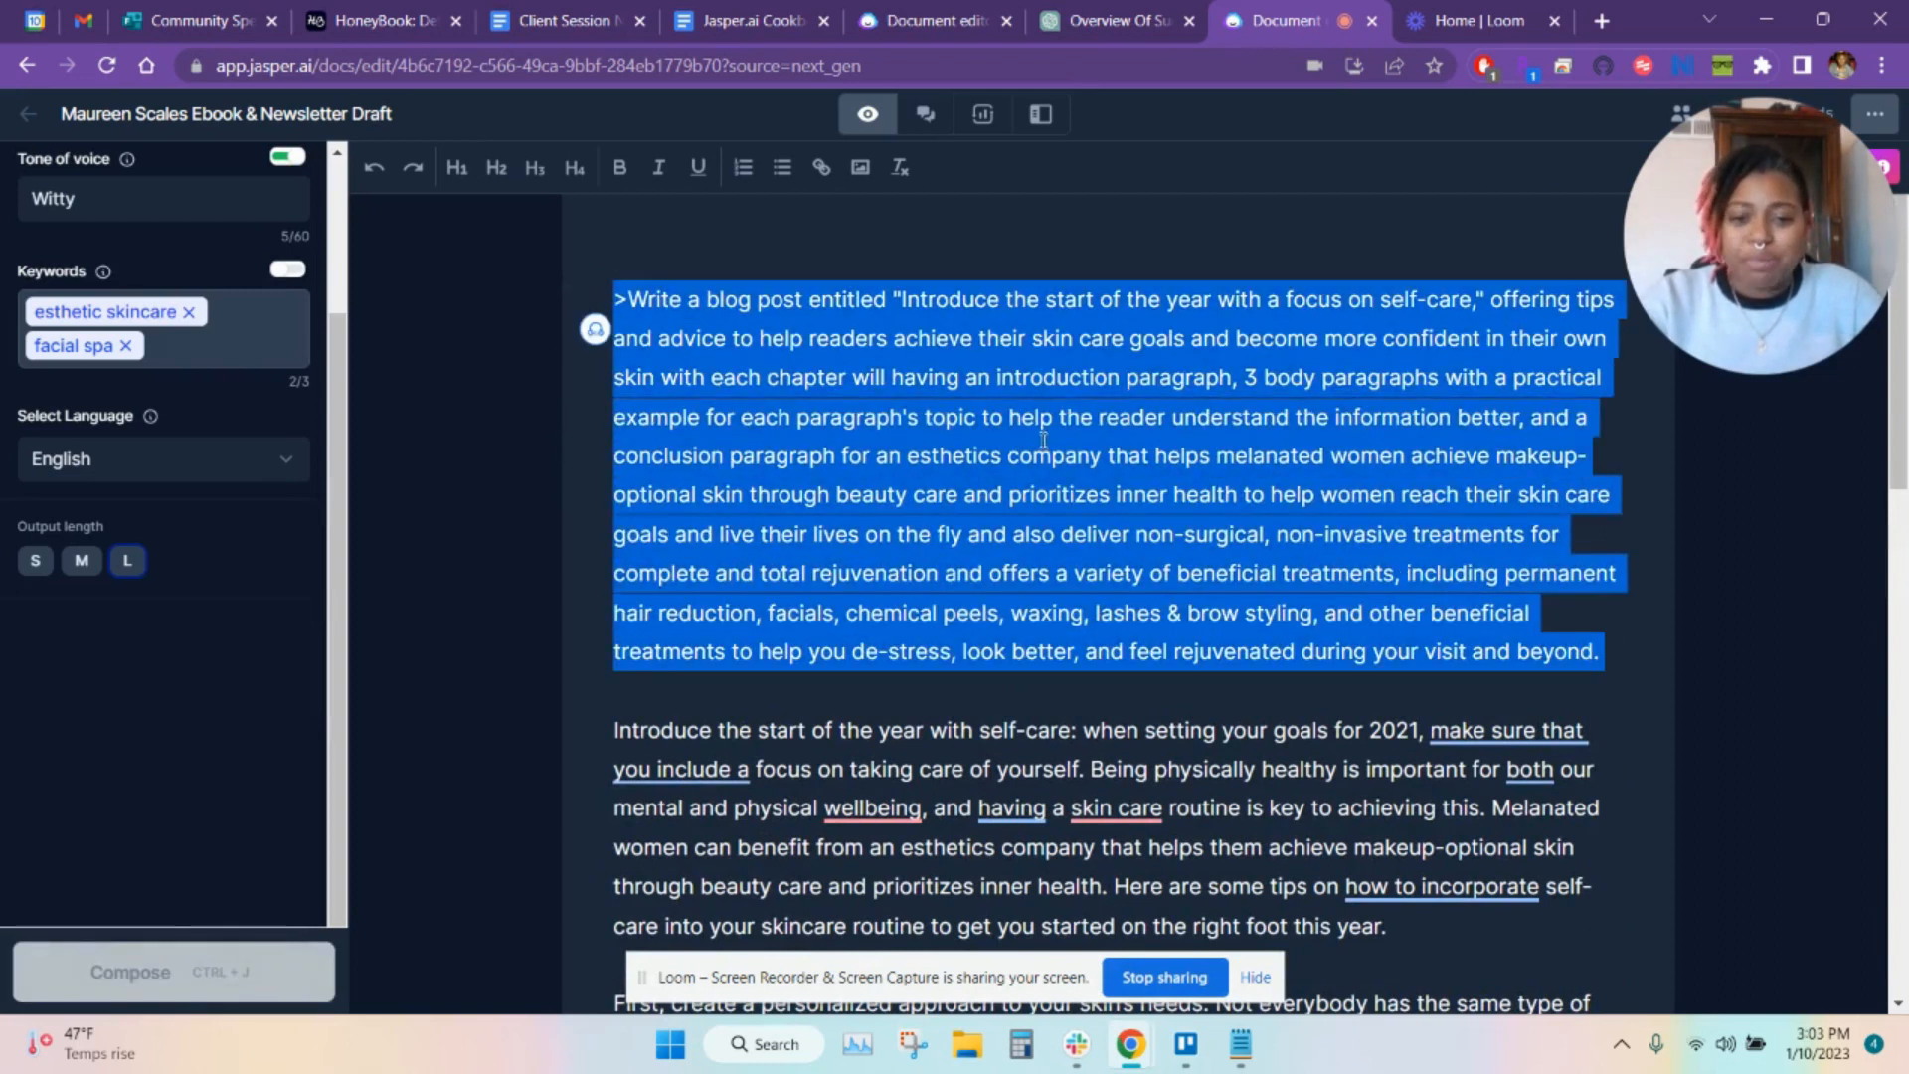
scroll(1293, 729, down, 1)
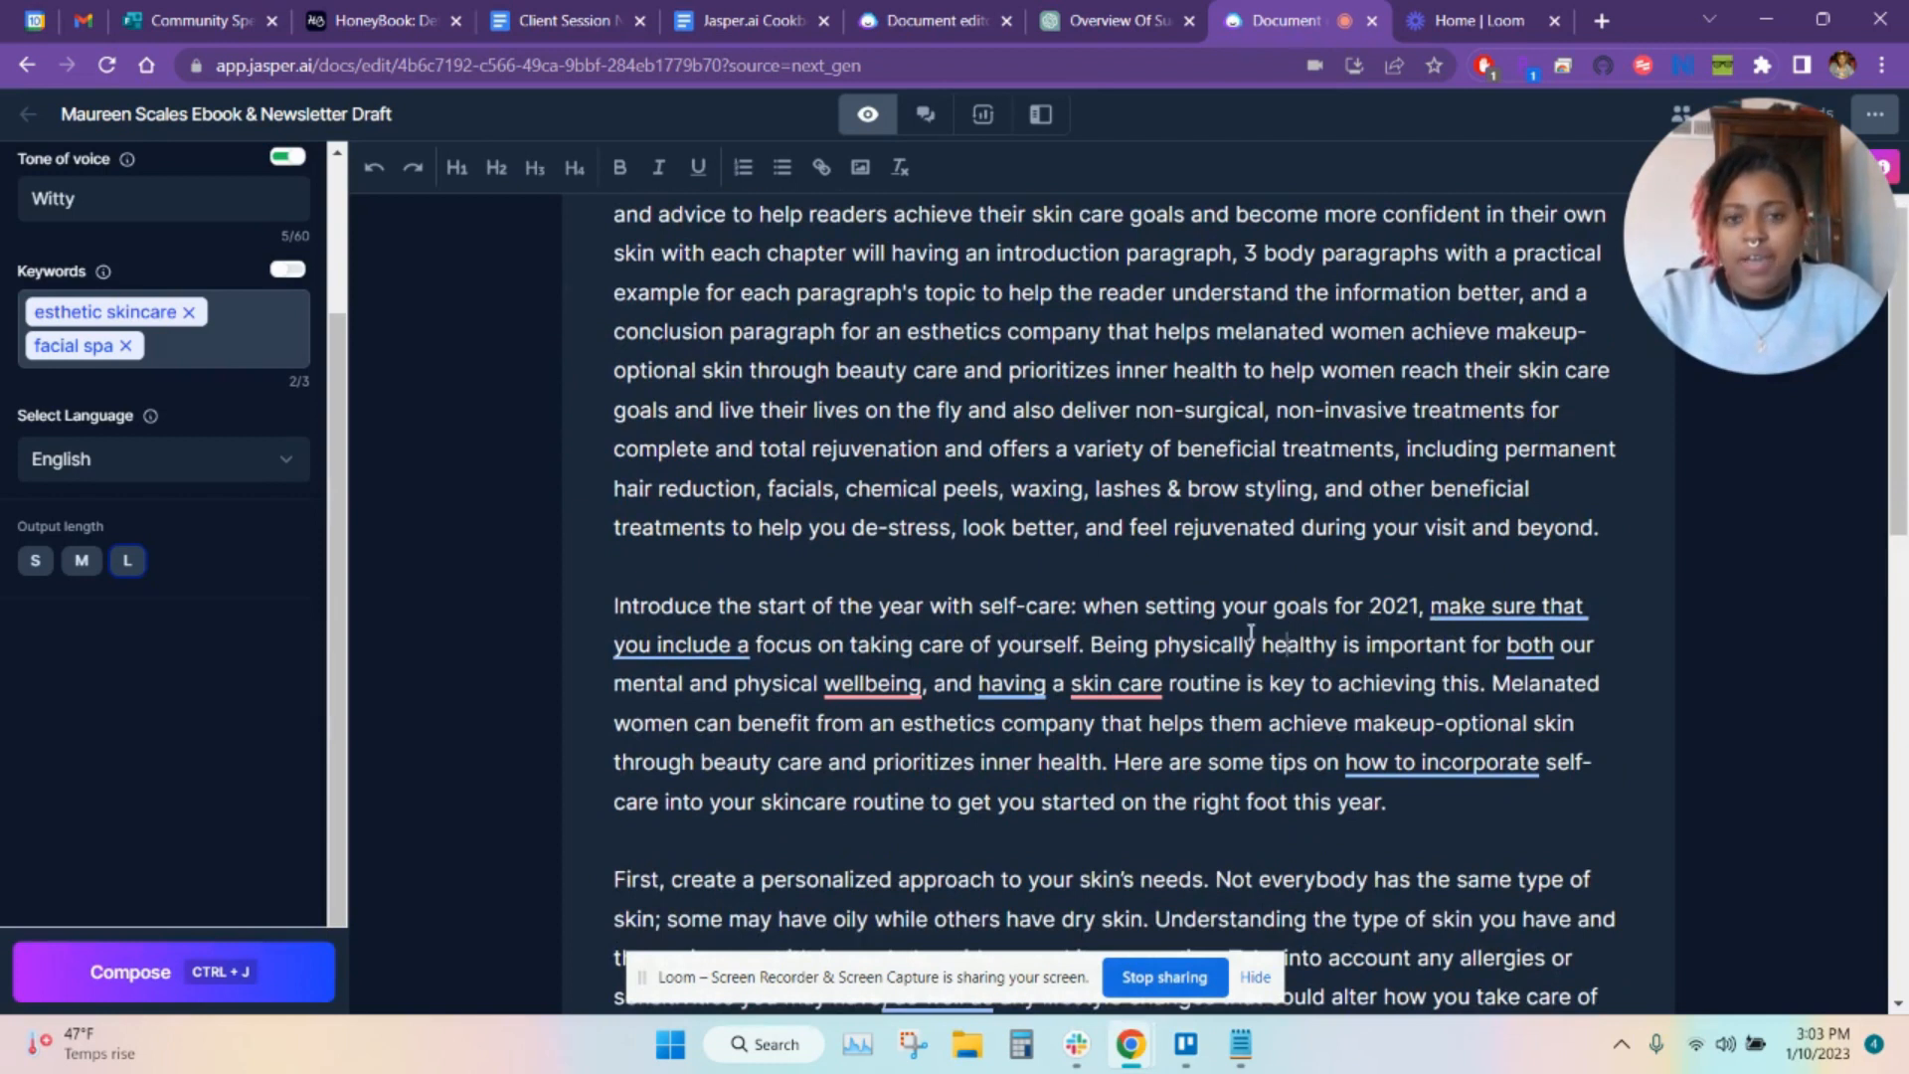
mouse_move(686, 594)
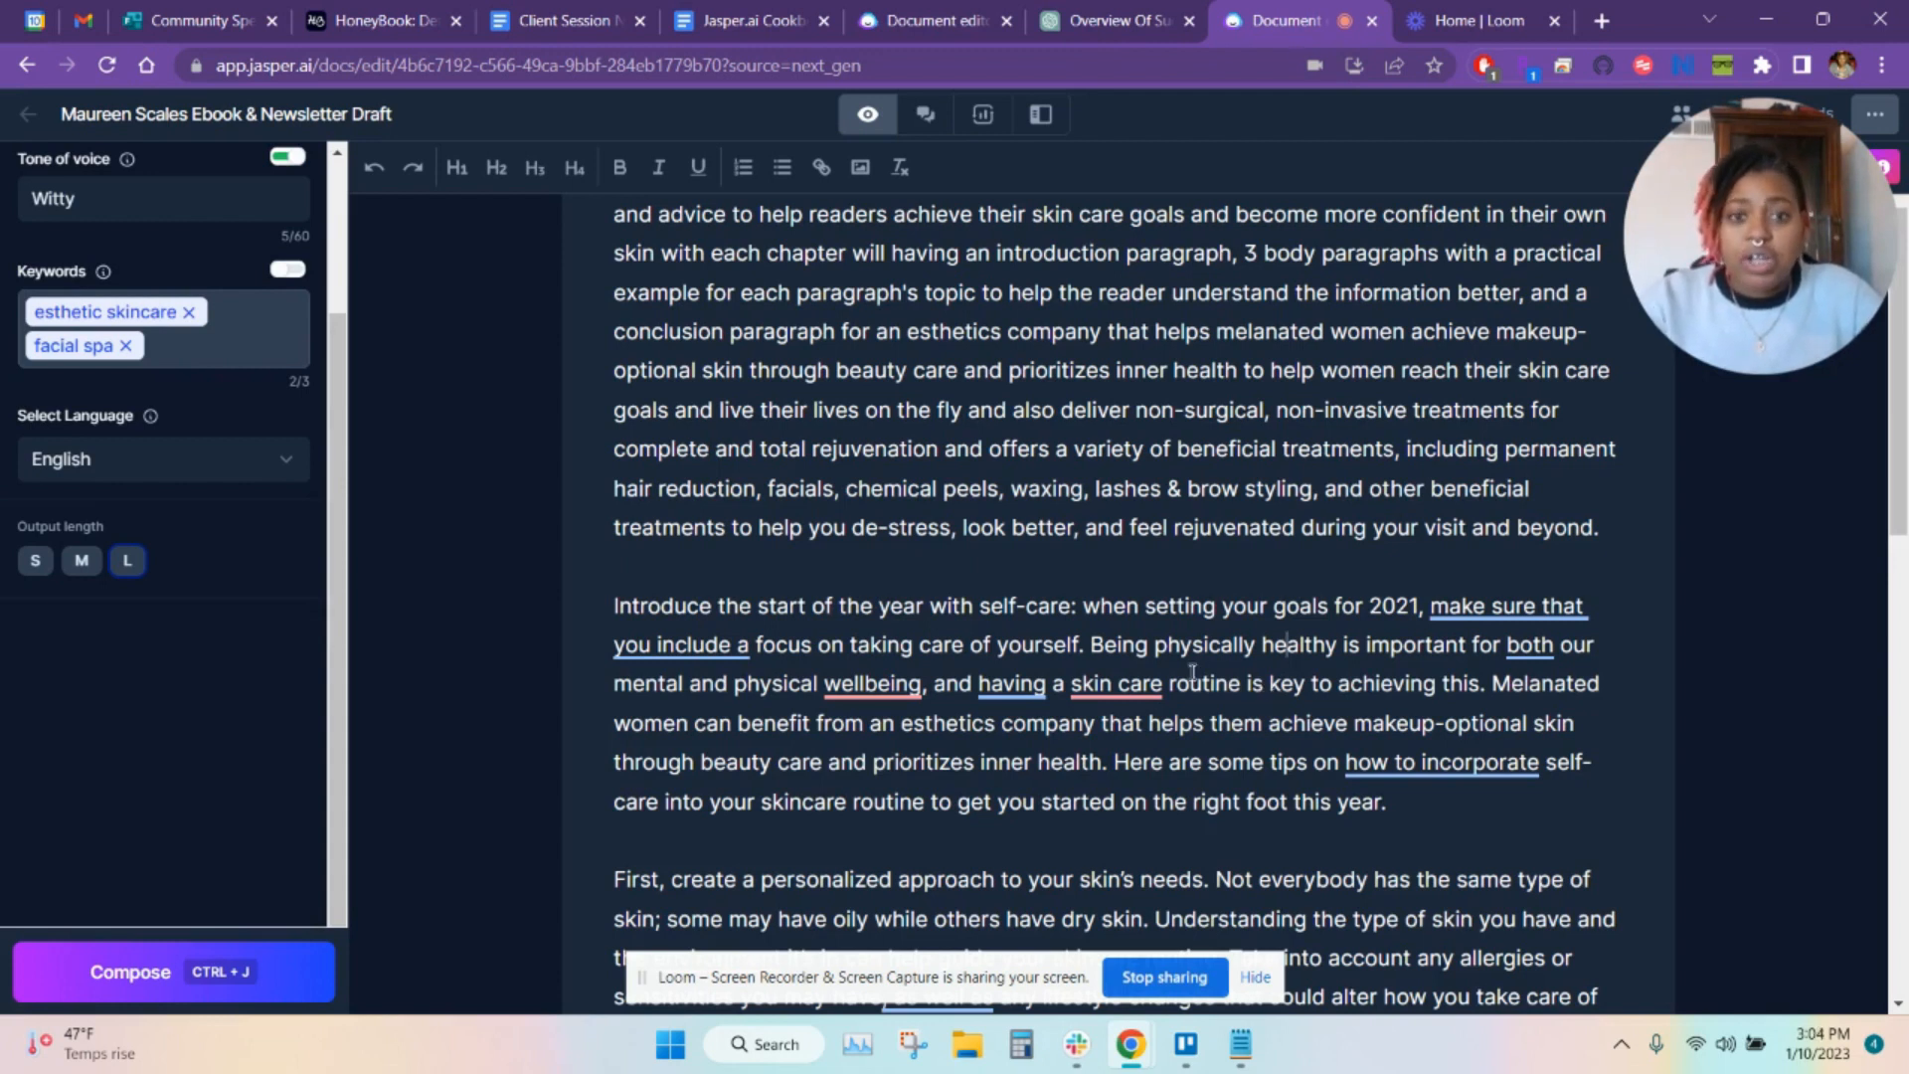
scroll(1164, 663, down, 7)
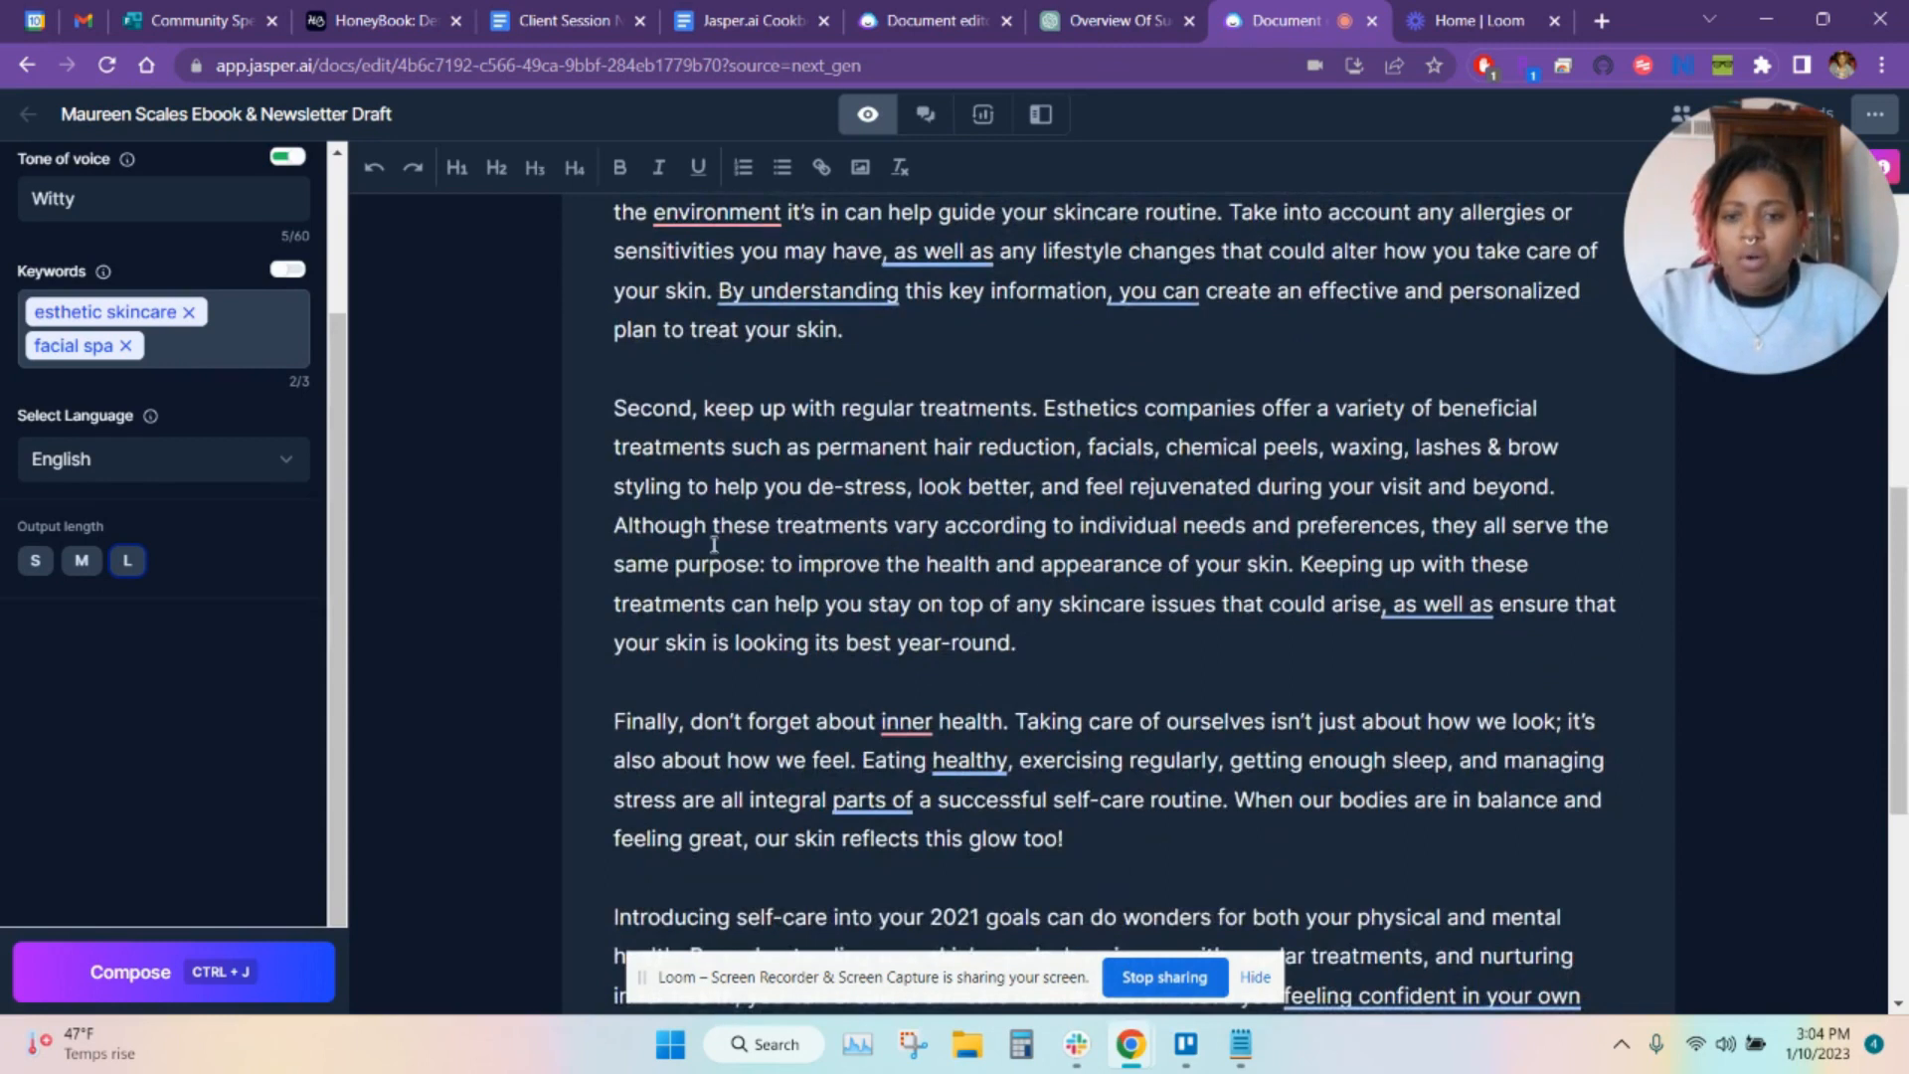
click(963, 486)
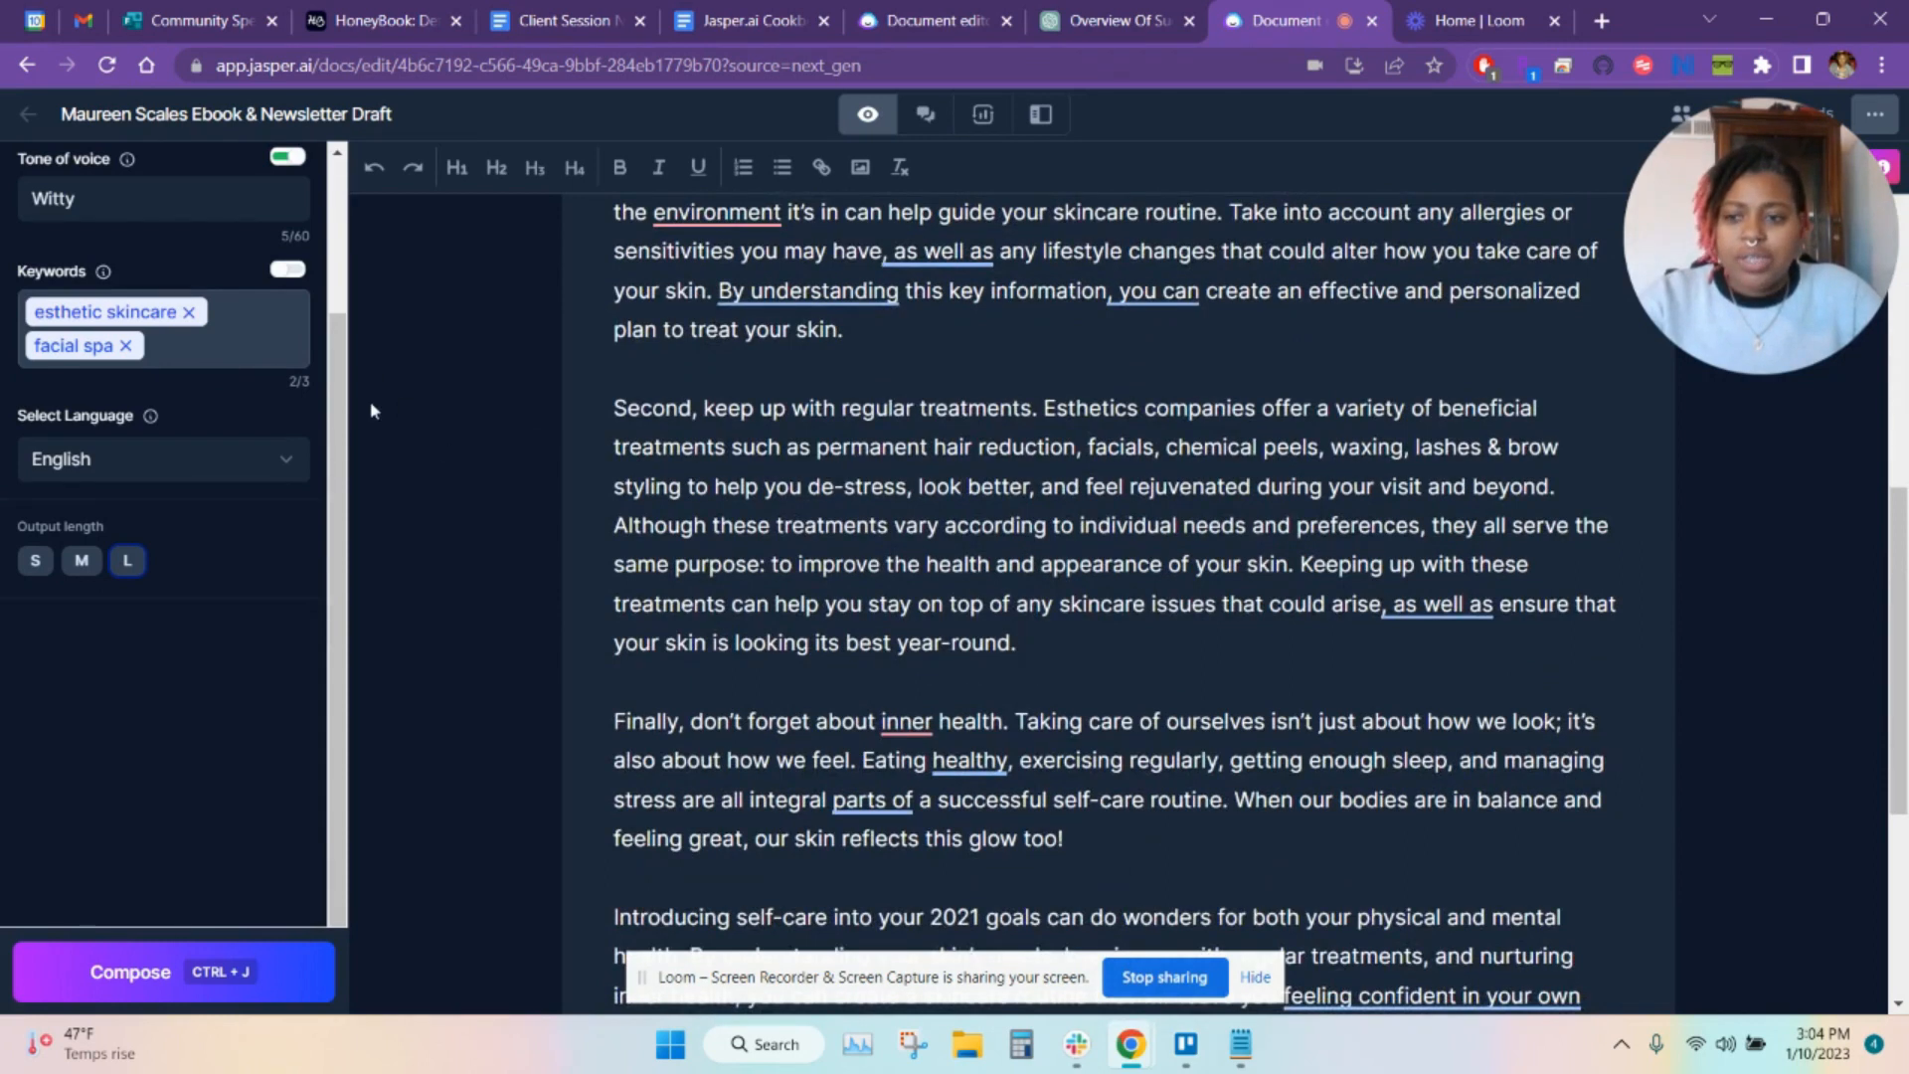
scroll(1063, 580, up, 3)
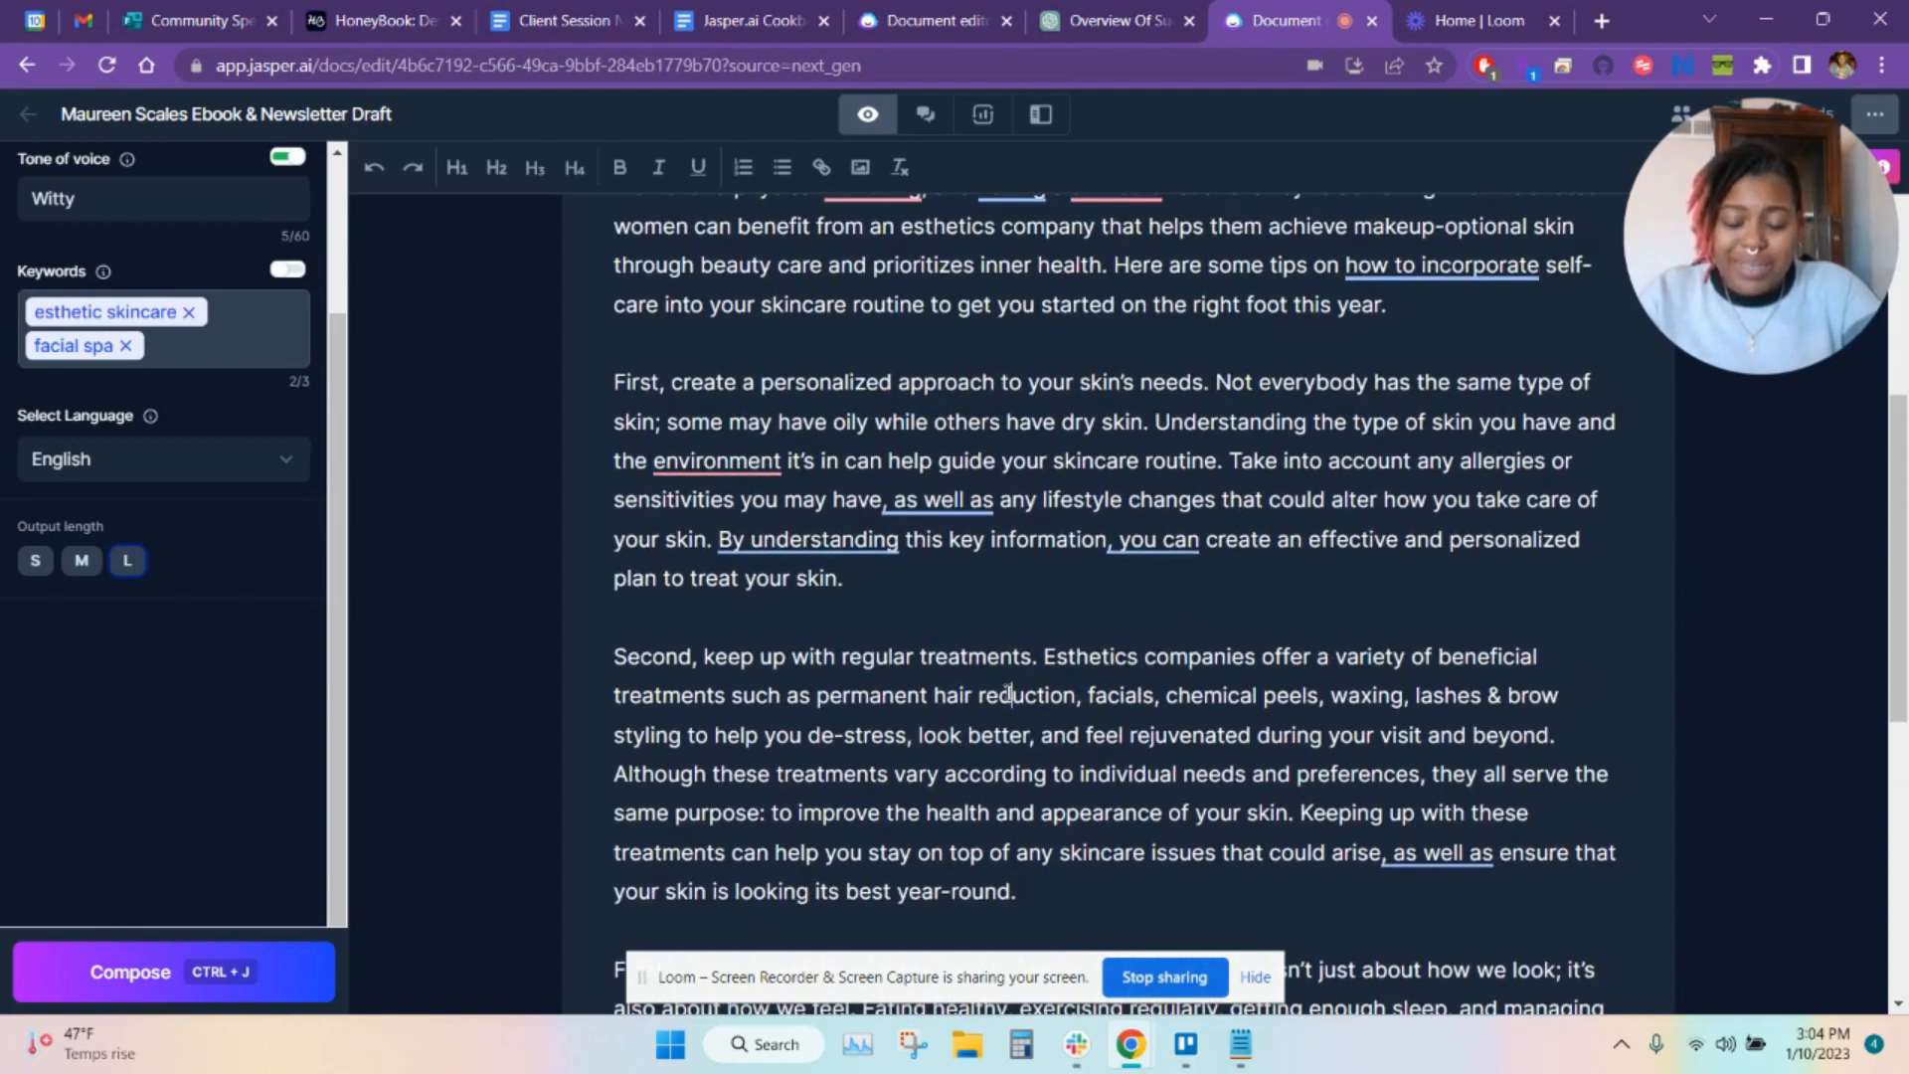
Search the document for the keyword "facial spa" and check the whole post for matches.
key(ctrl+f)
text(facial )
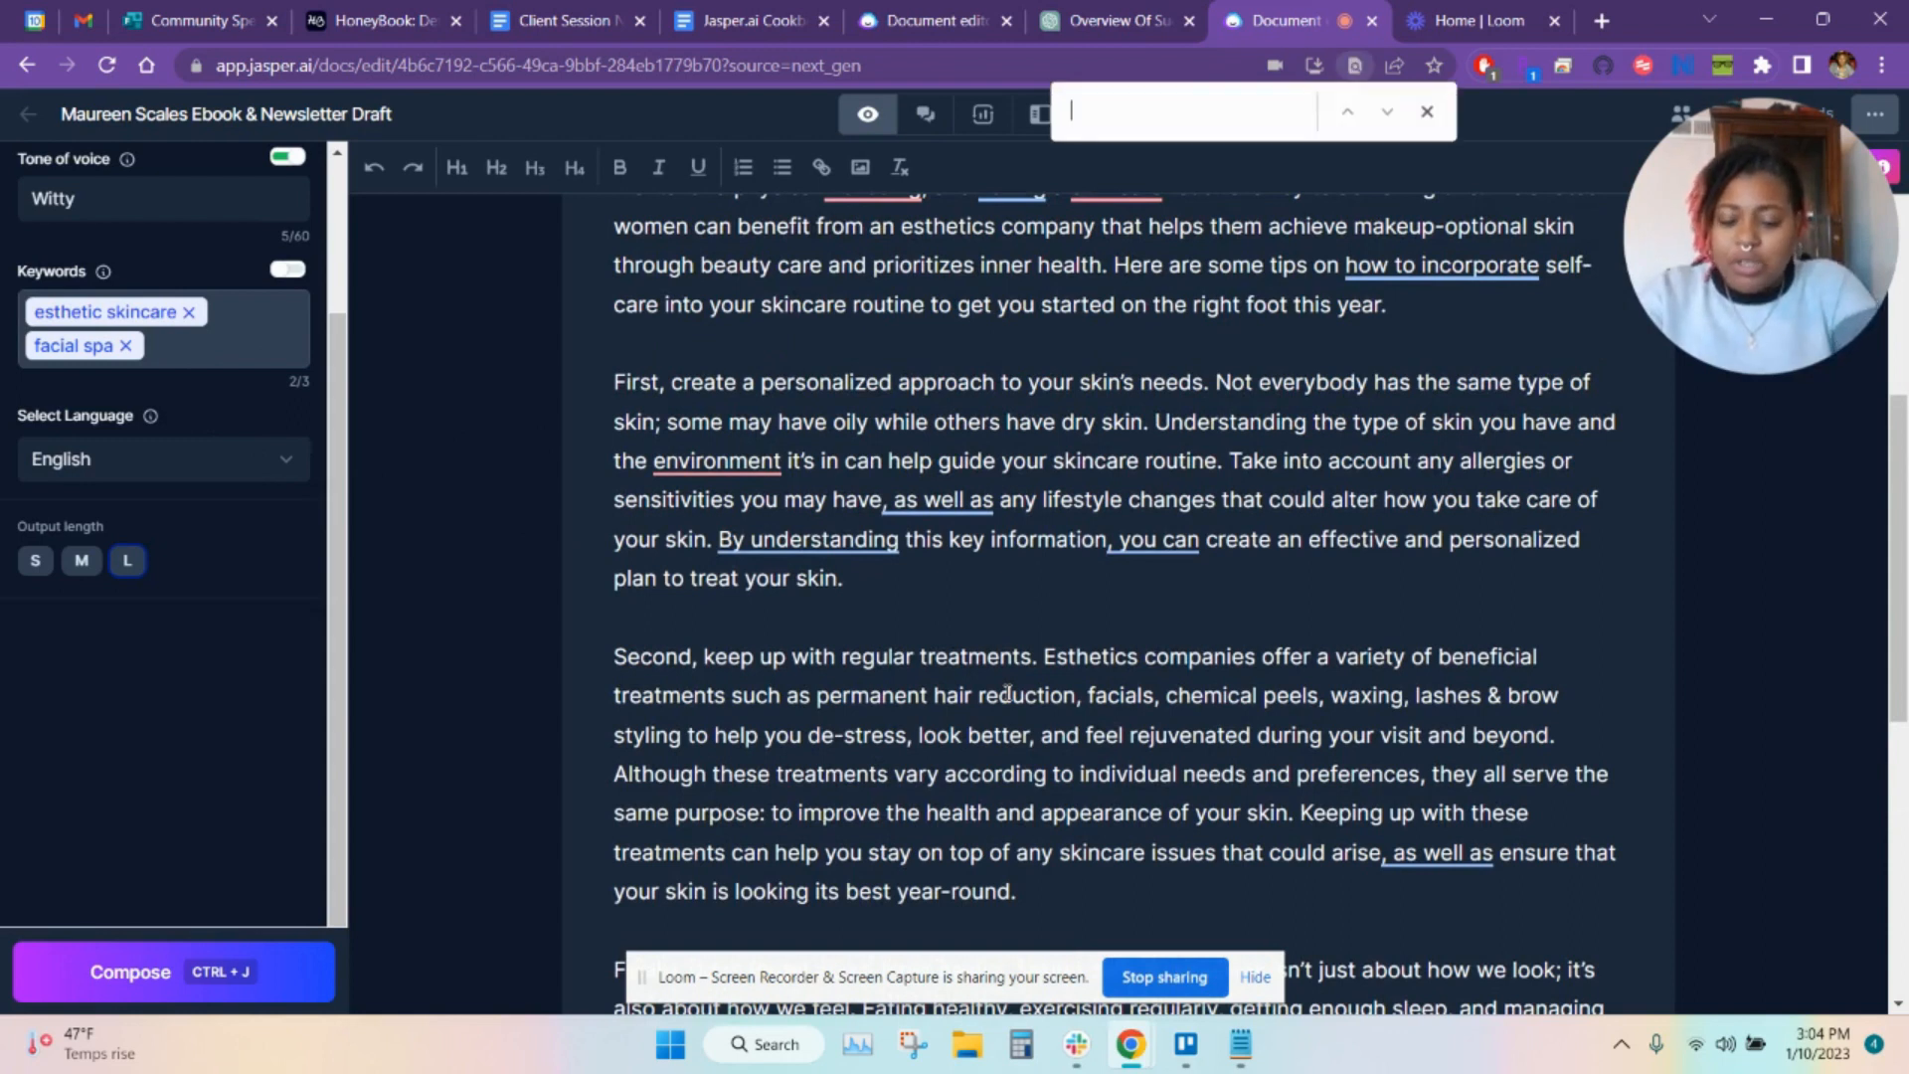
text(spa)
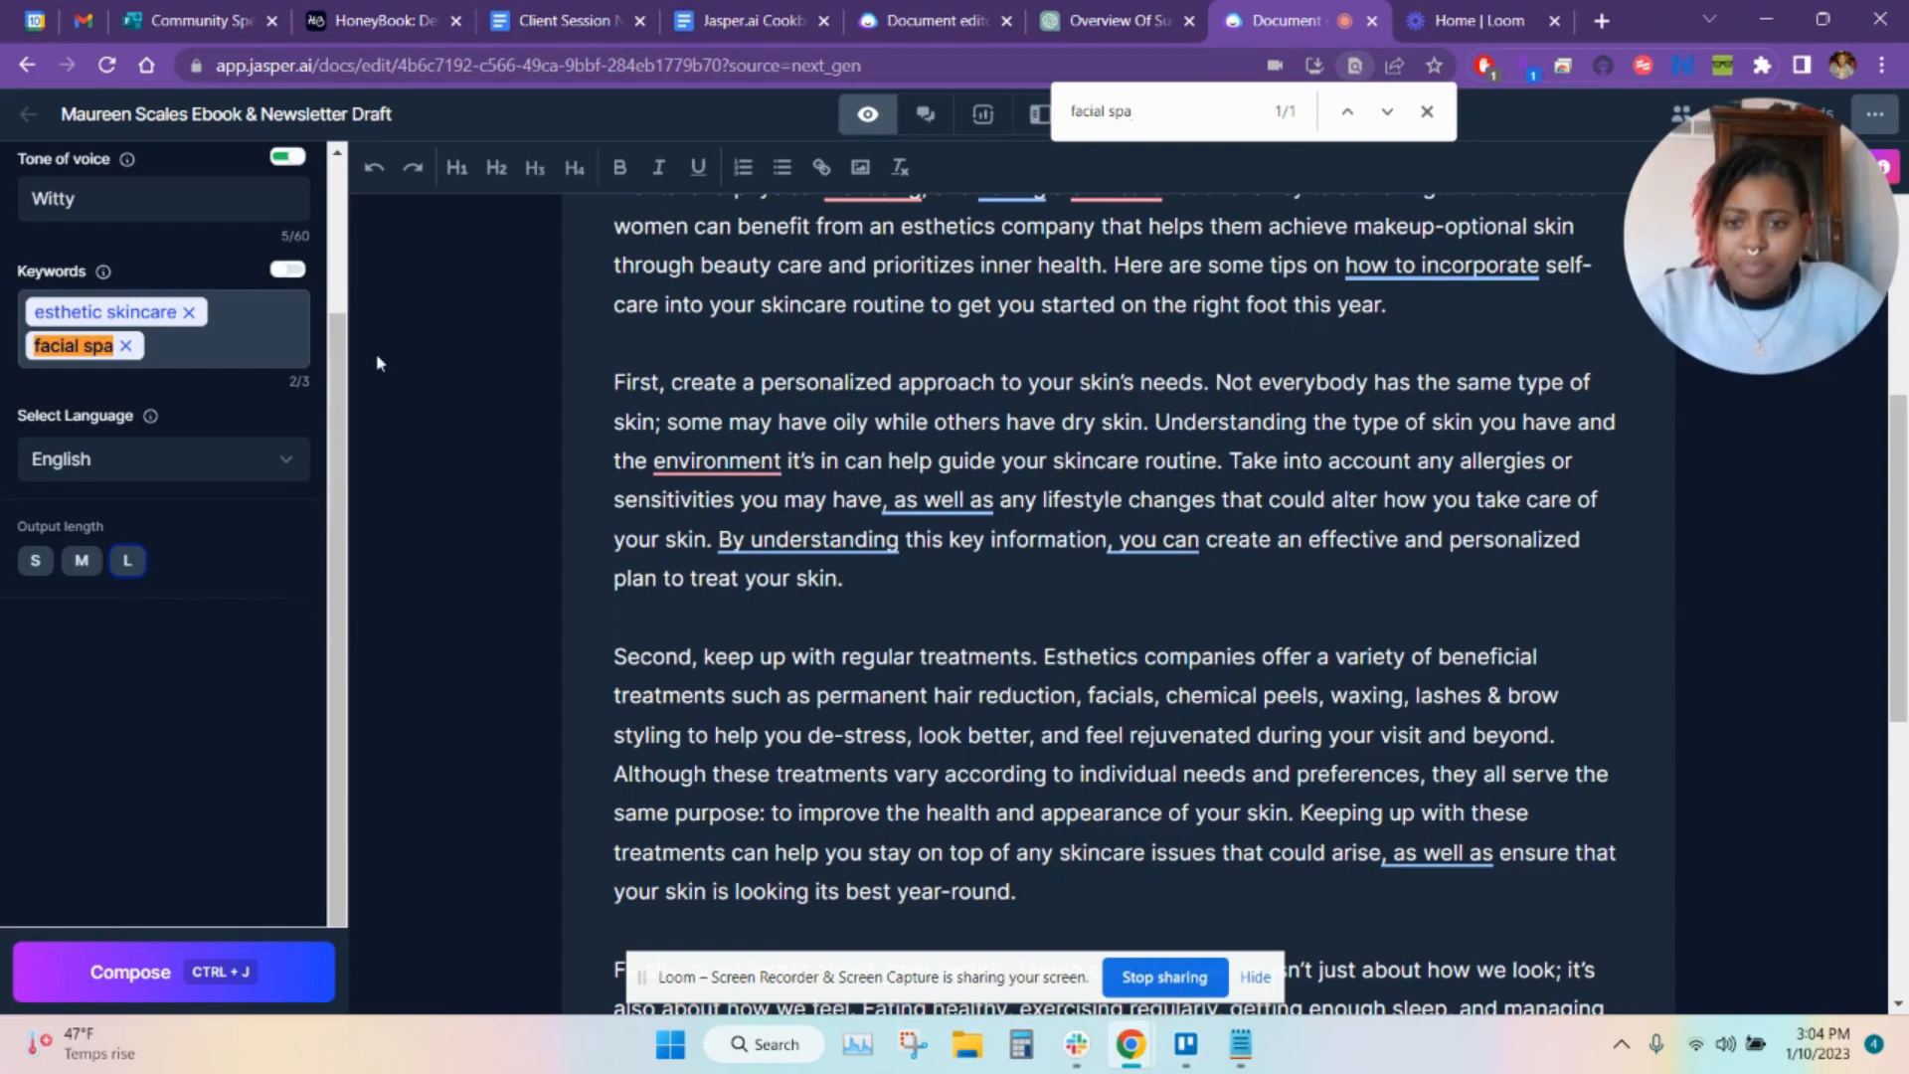
click(977, 350)
scroll(1224, 633, down, 10)
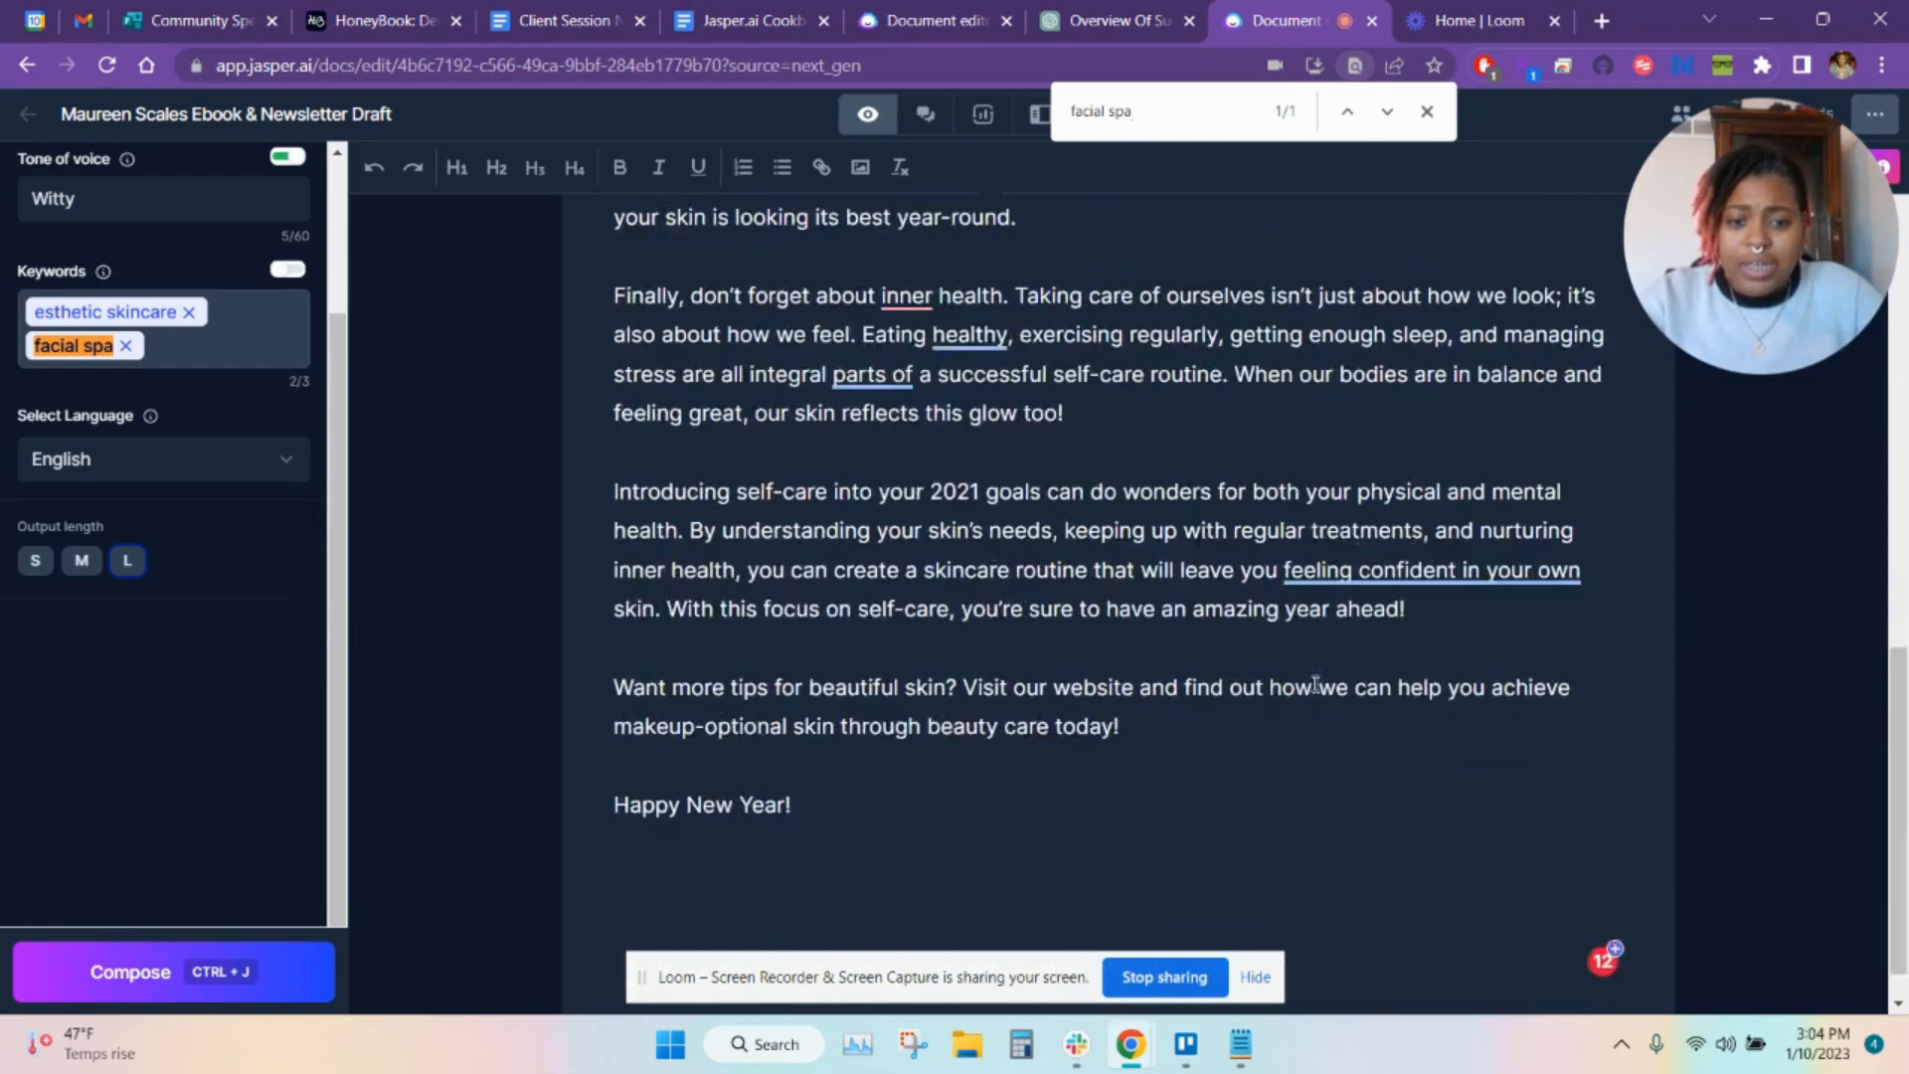
scroll(1223, 633, up, 12)
Shorten the search to "facial" and check where the word occurs in the post.
double_click(1176, 120)
key(BackSpace)
key(BackSpace)
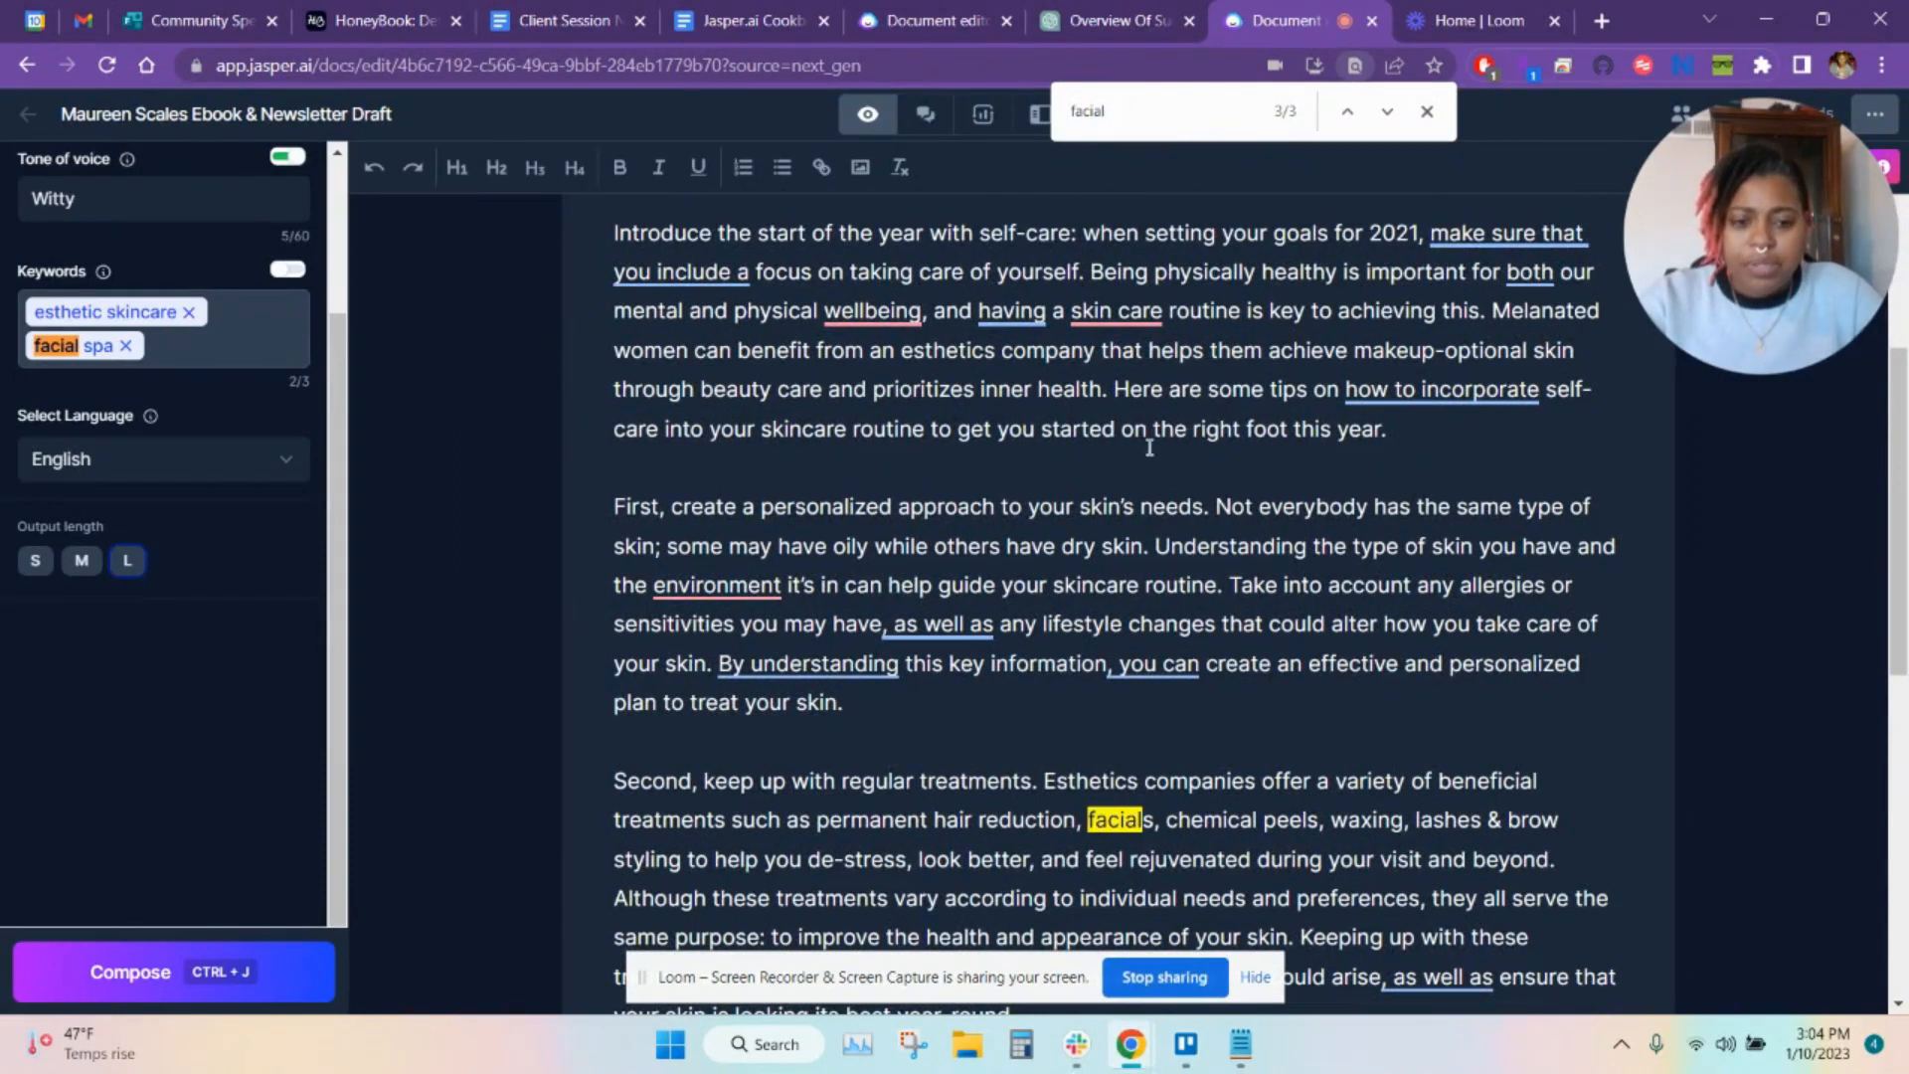
scroll(964, 392, down, 8)
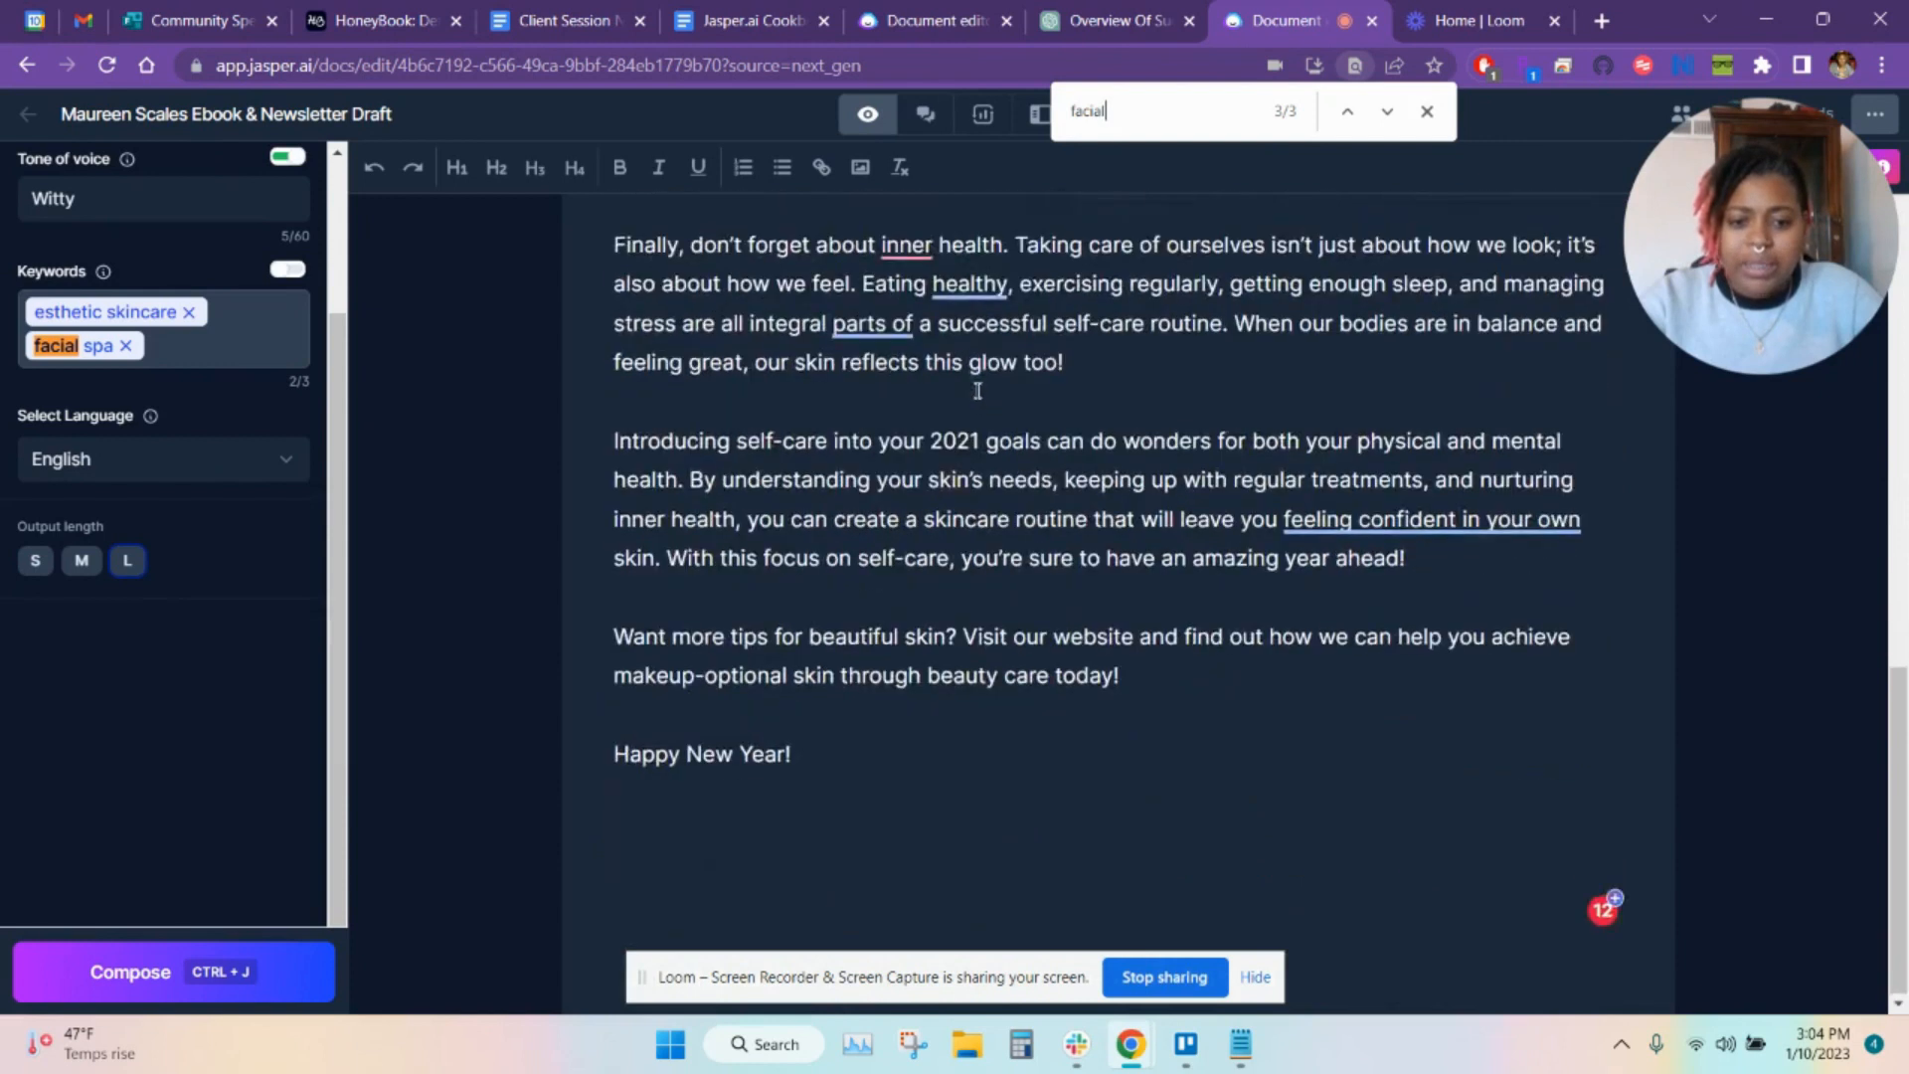
scroll(975, 390, up, 11)
scroll(980, 387, down, 2)
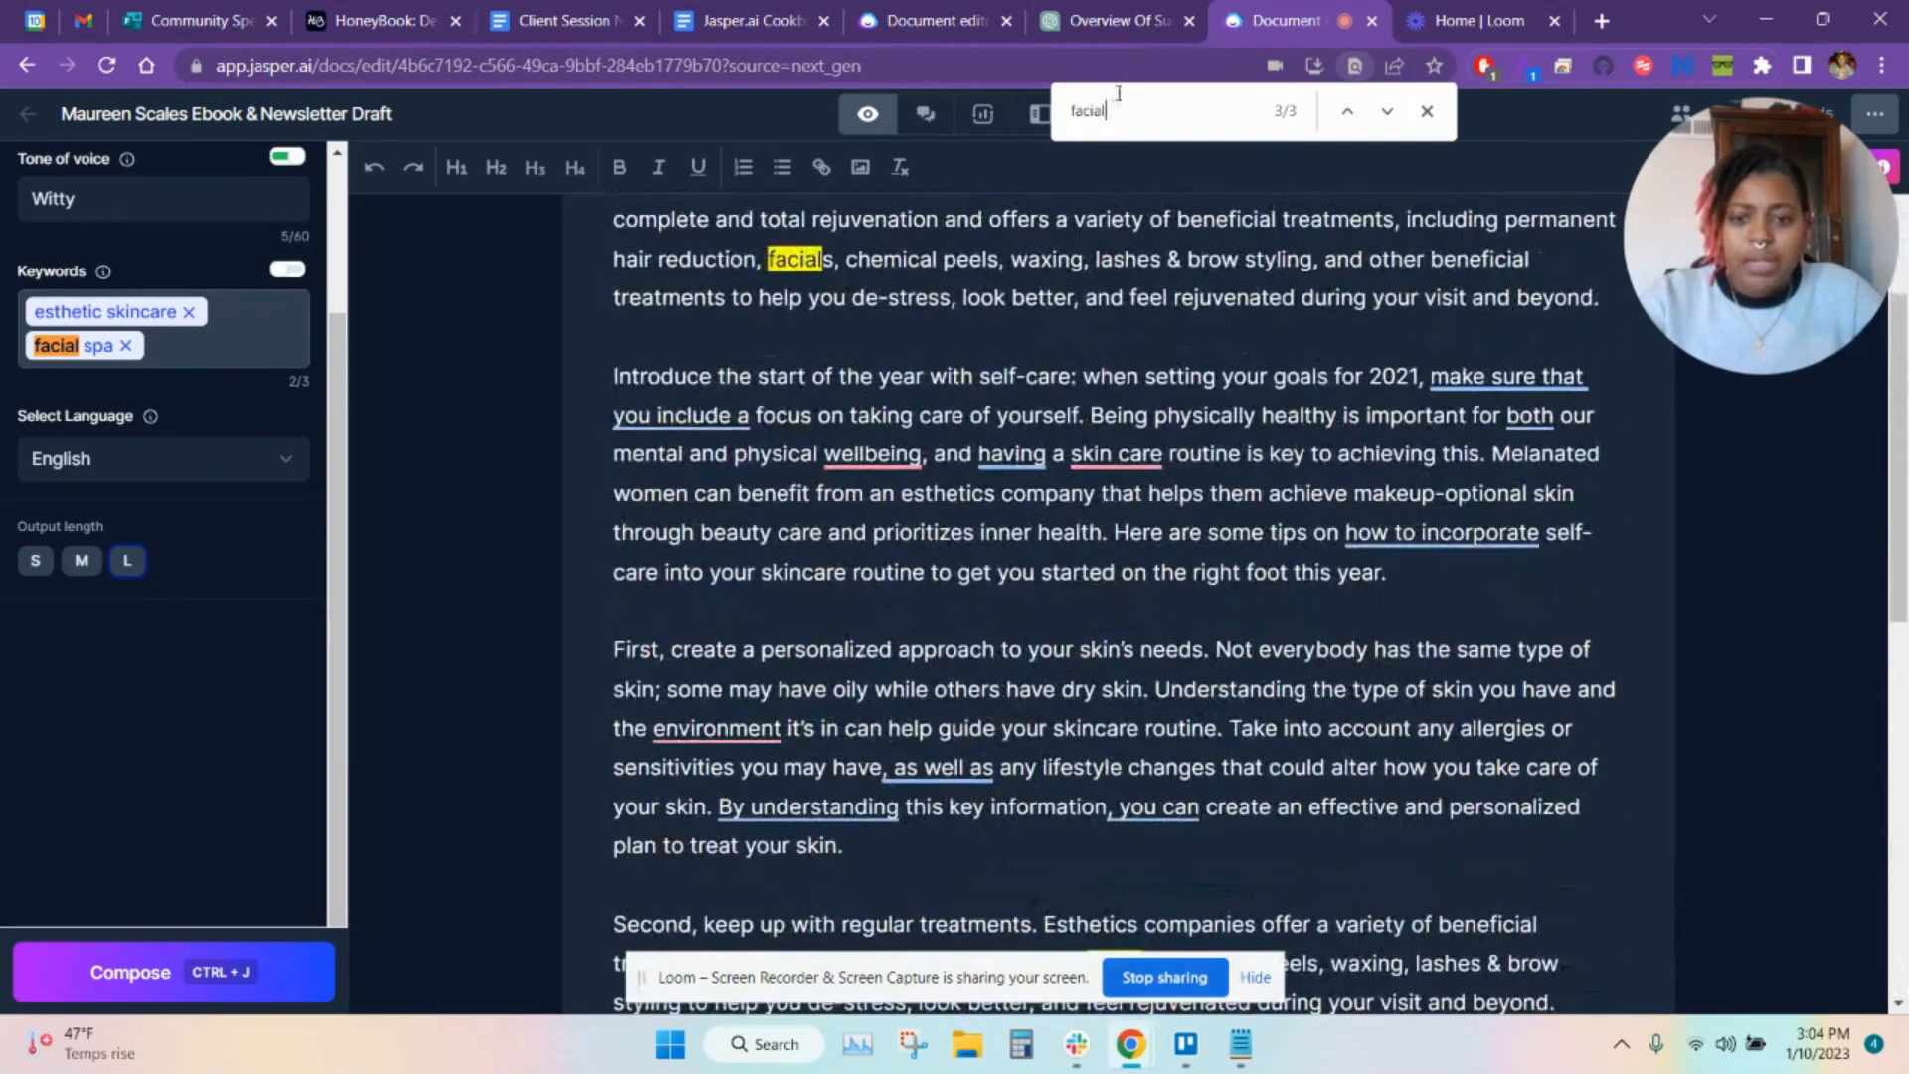
Search the document for "esthetic" and check its occurrences through the paragraphs.
double_click(1125, 113)
text(es)
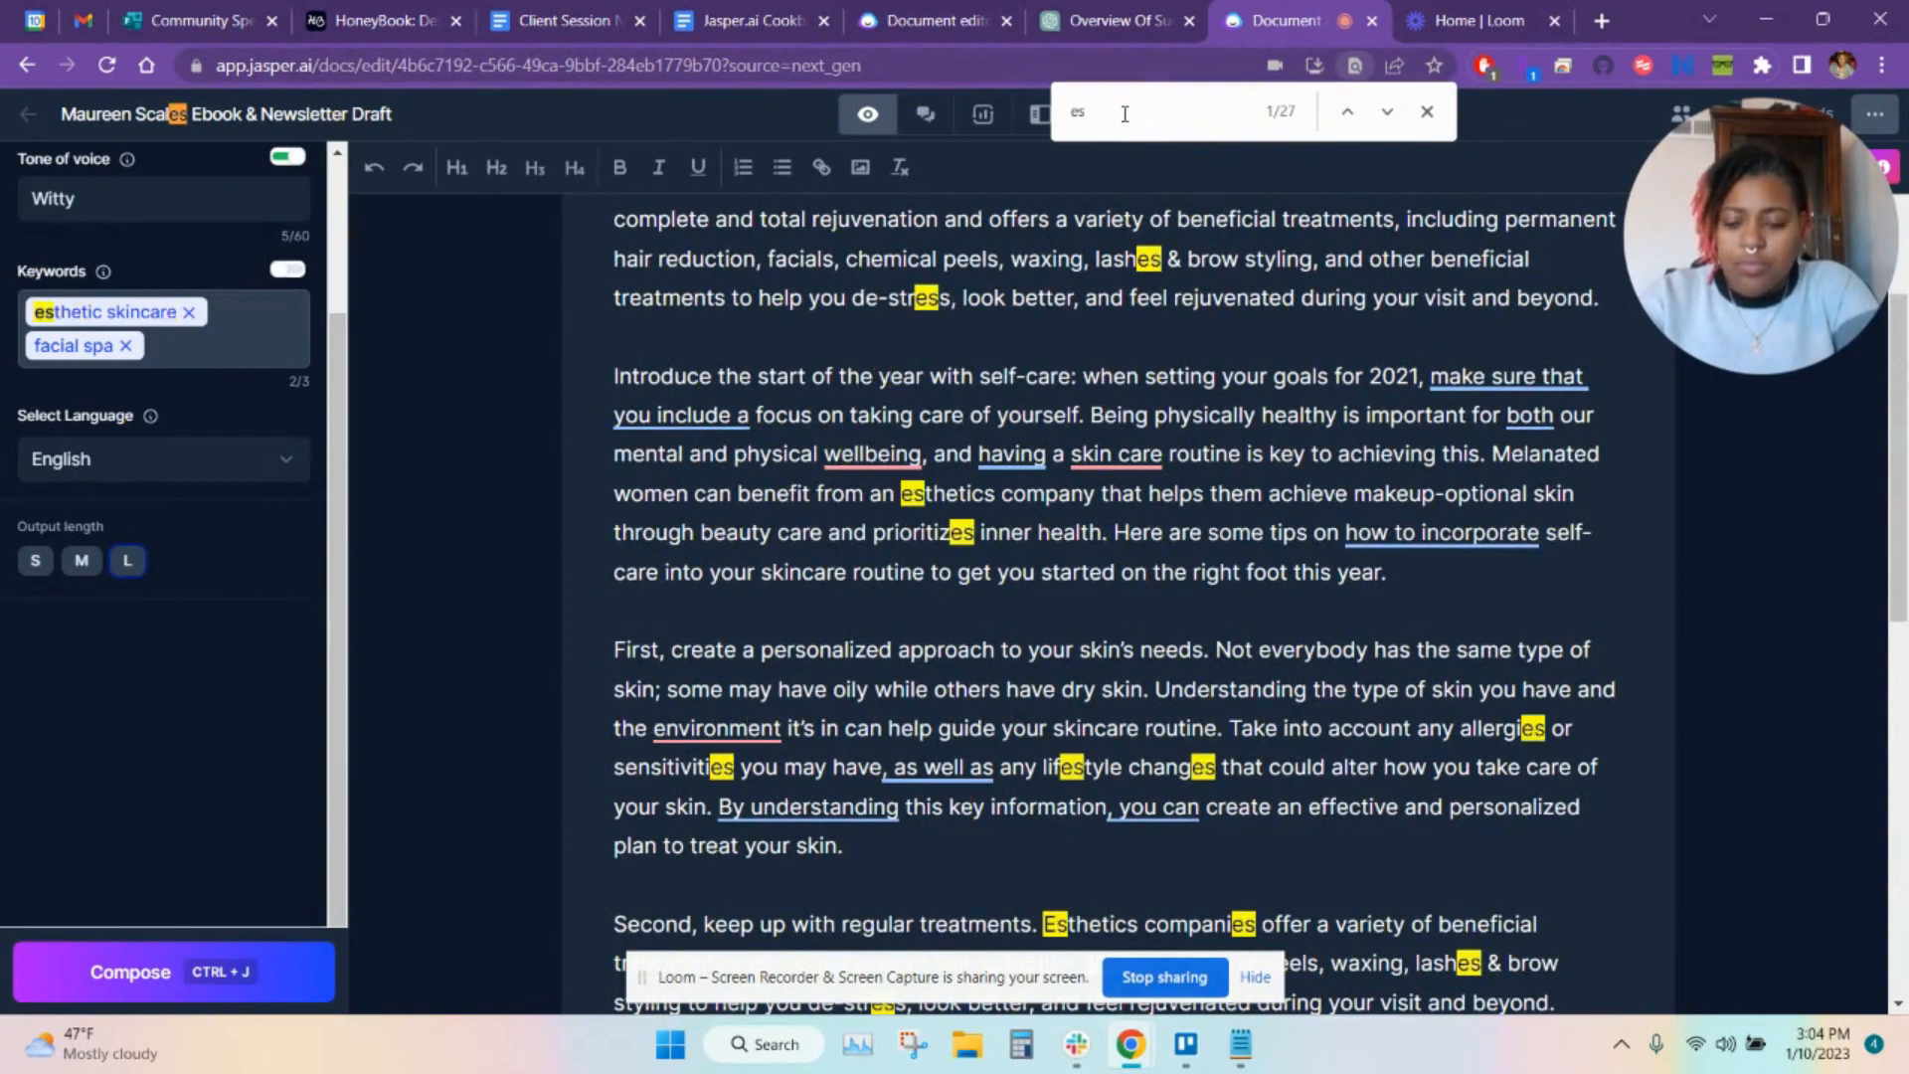
text(thetic)
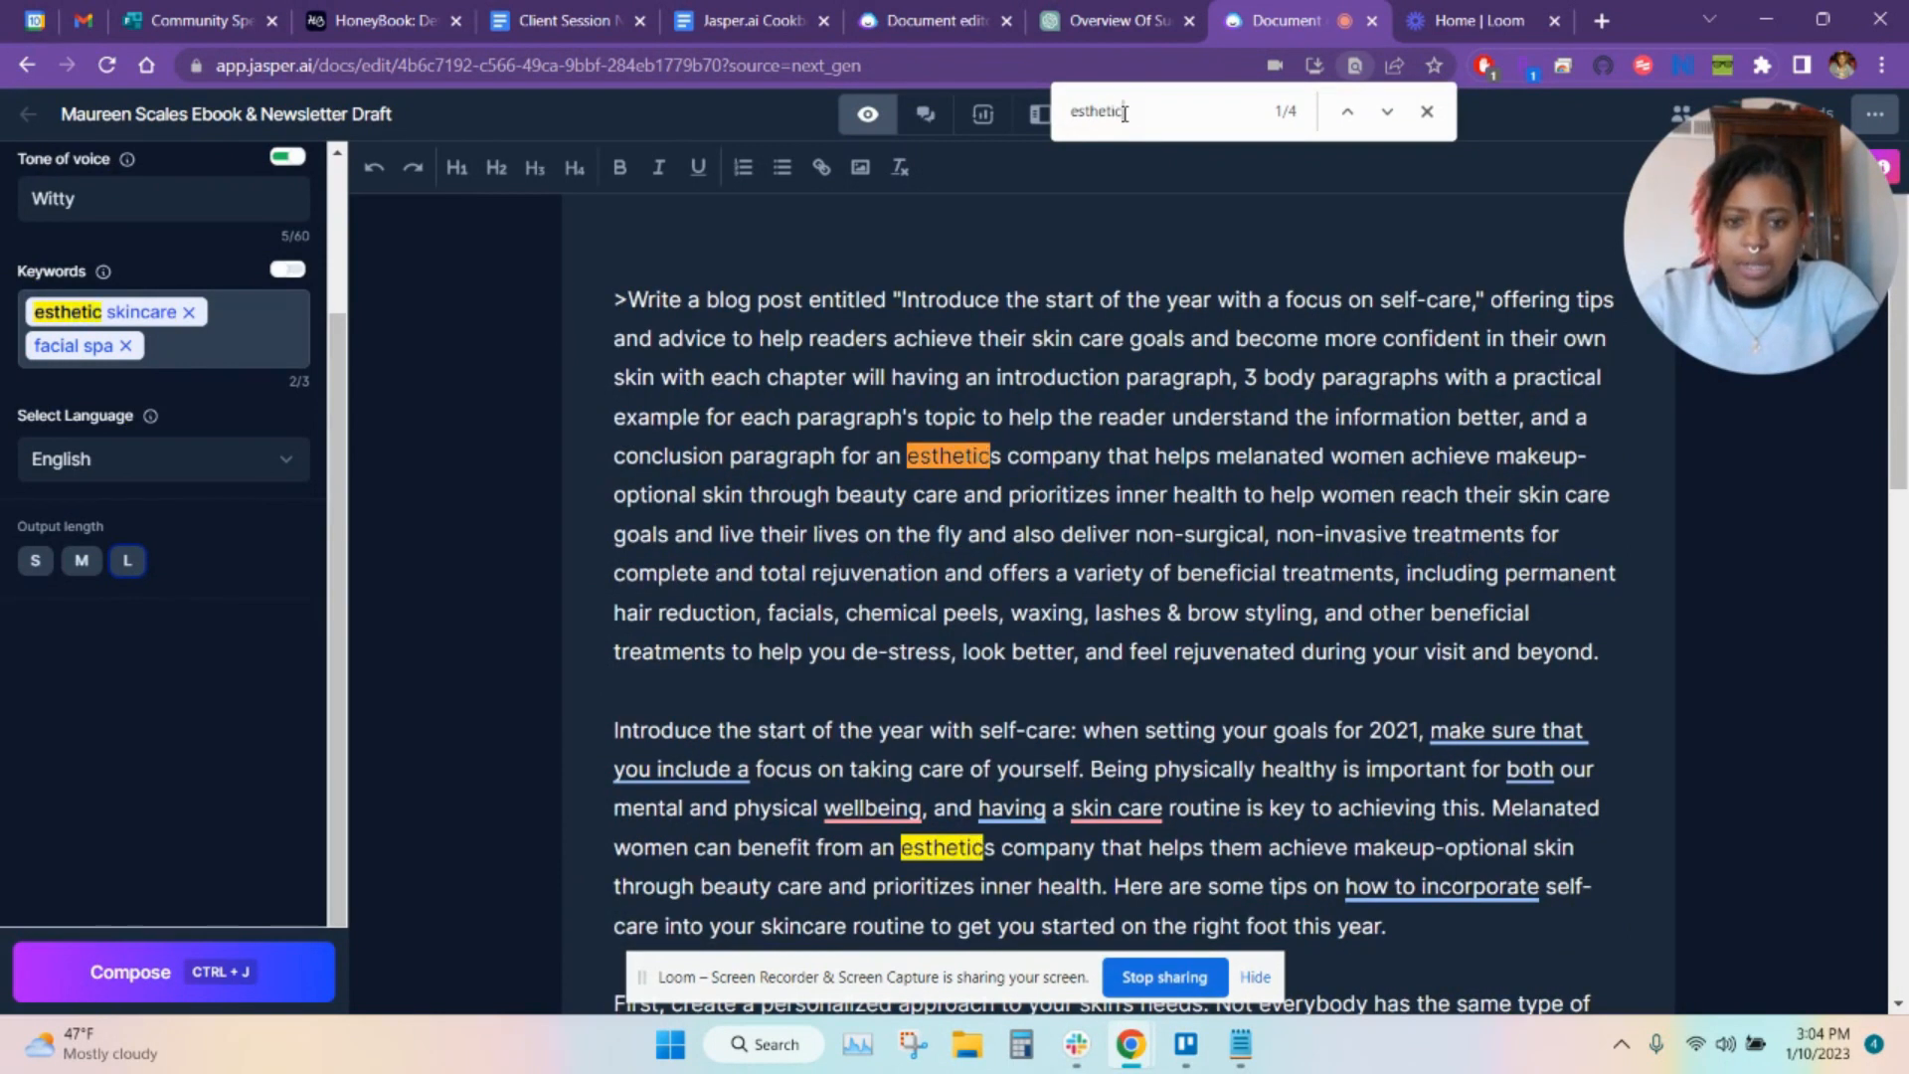
scroll(1193, 234, down, 9)
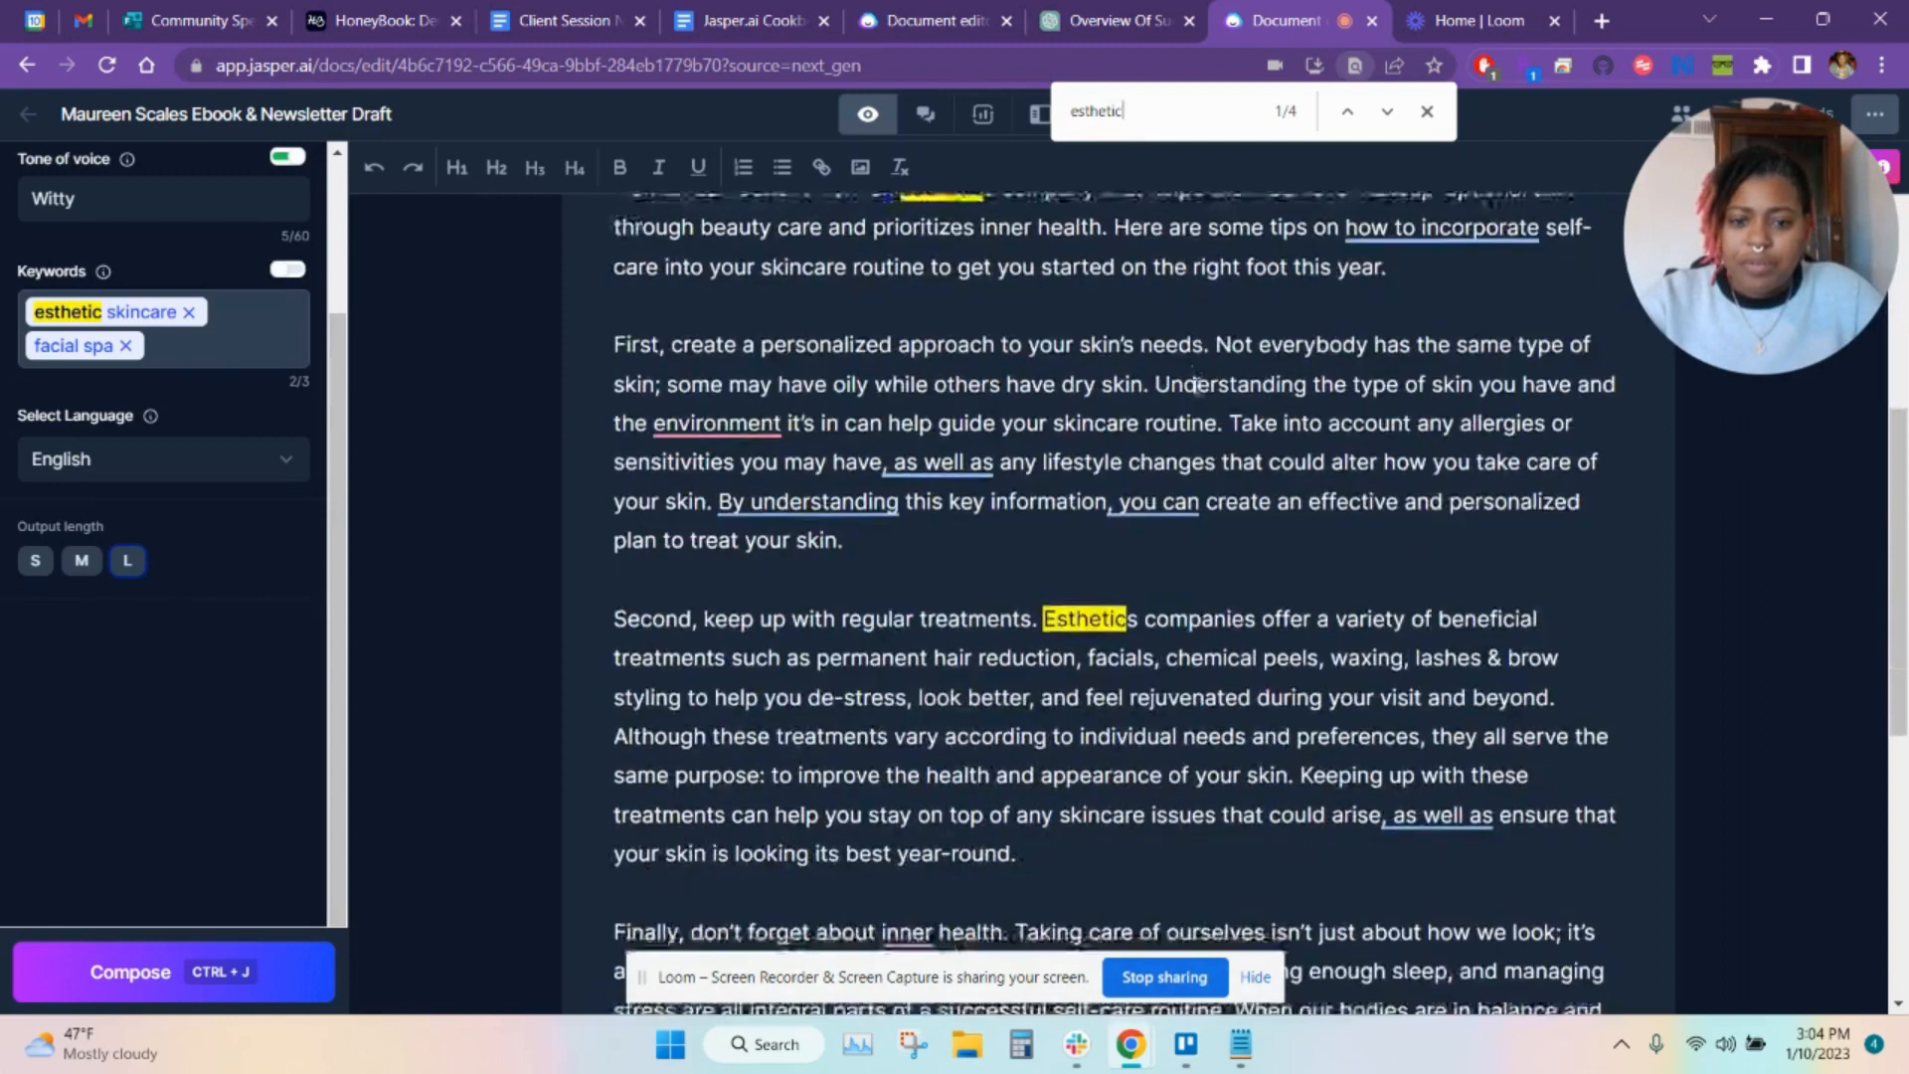
scroll(1216, 362, down, 3)
scroll(1233, 348, up, 8)
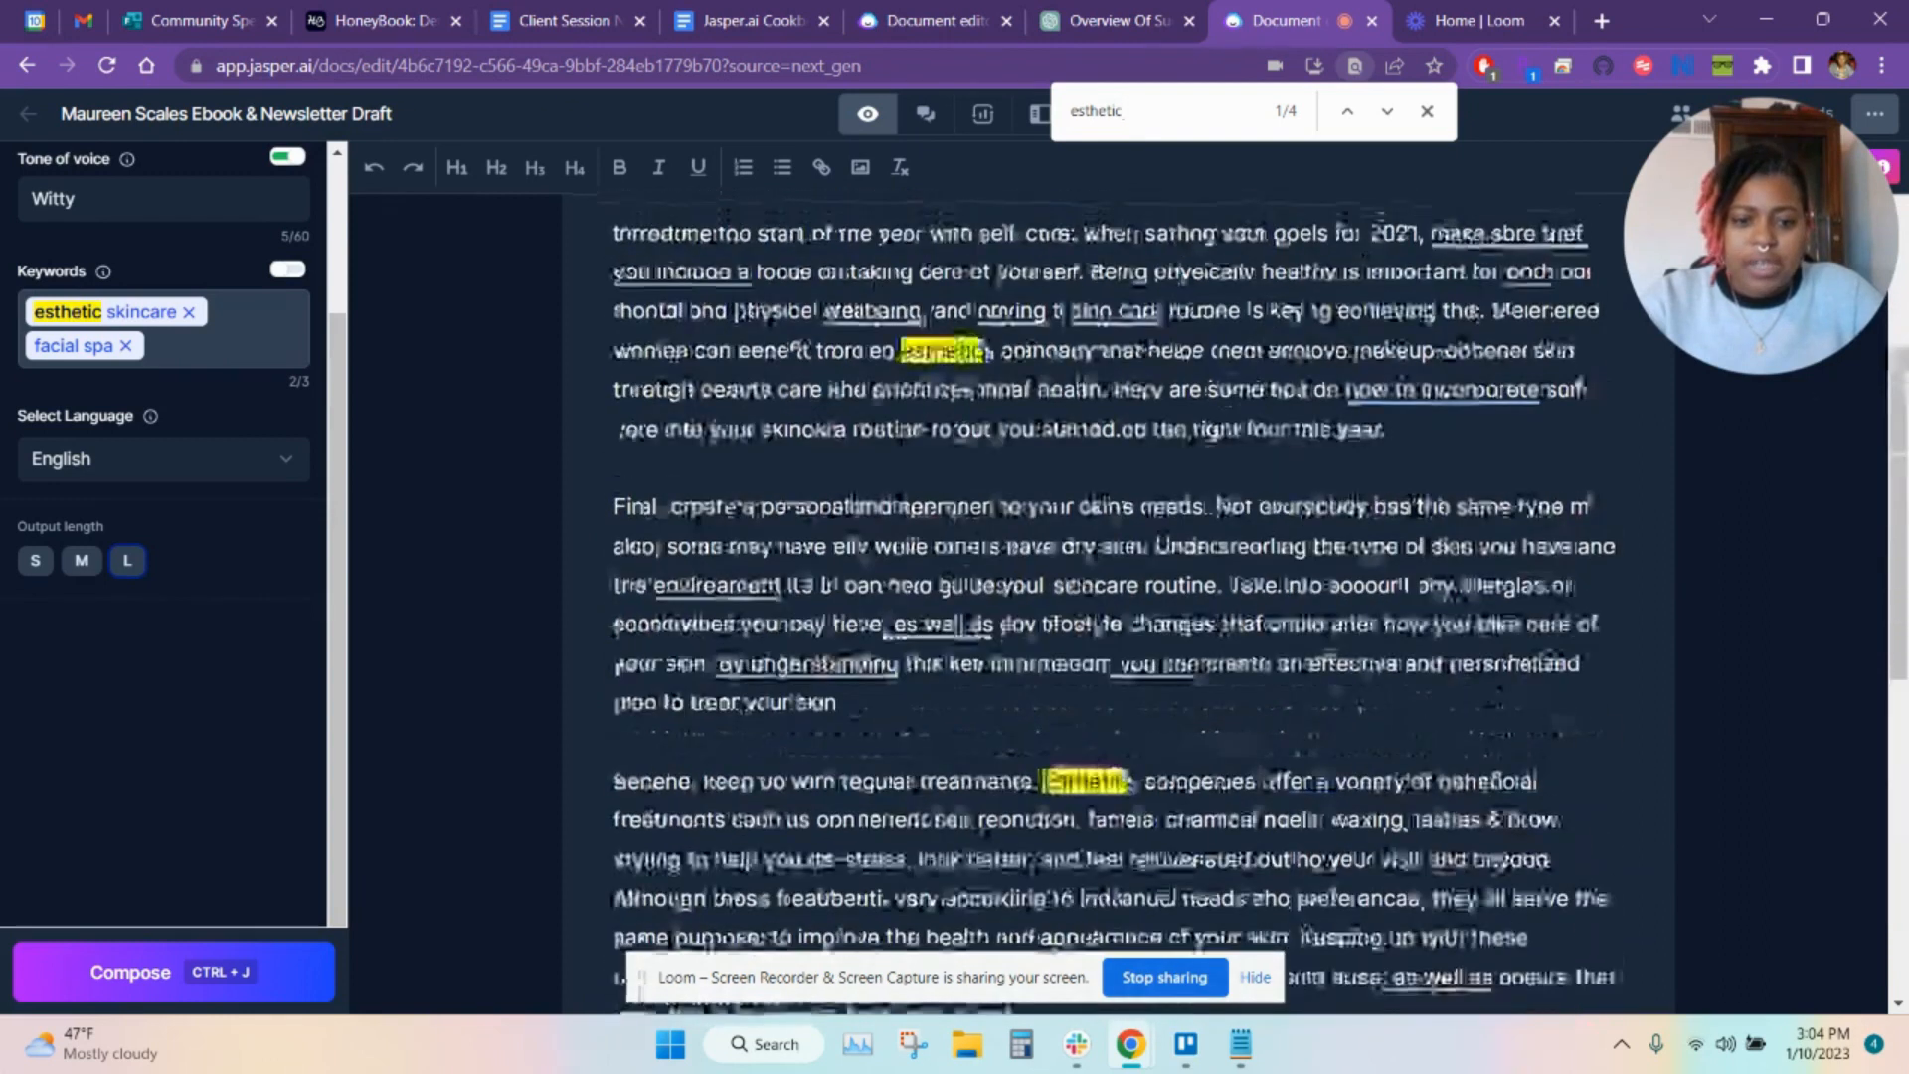
Extend the search to "esthetic skincare", check for matches, and close the search.
text(skincare)
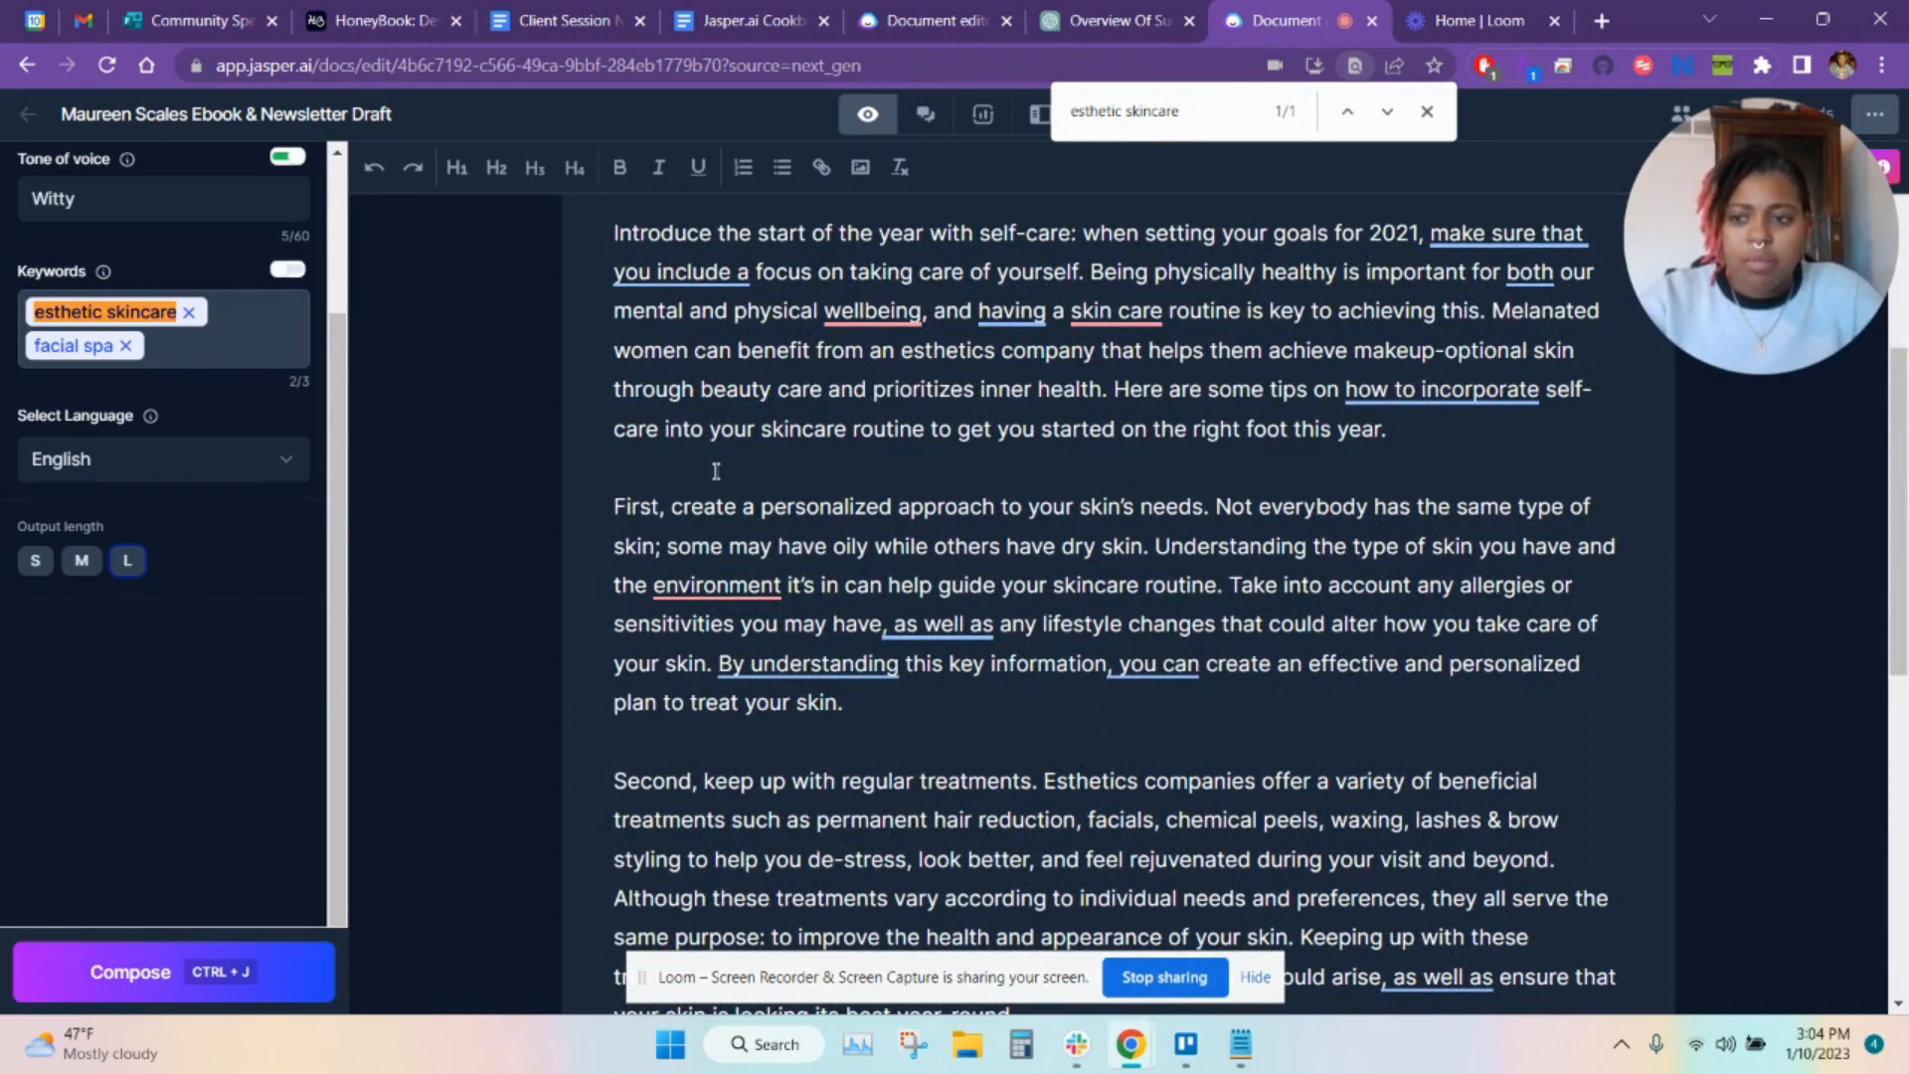
click(1427, 111)
click(1336, 588)
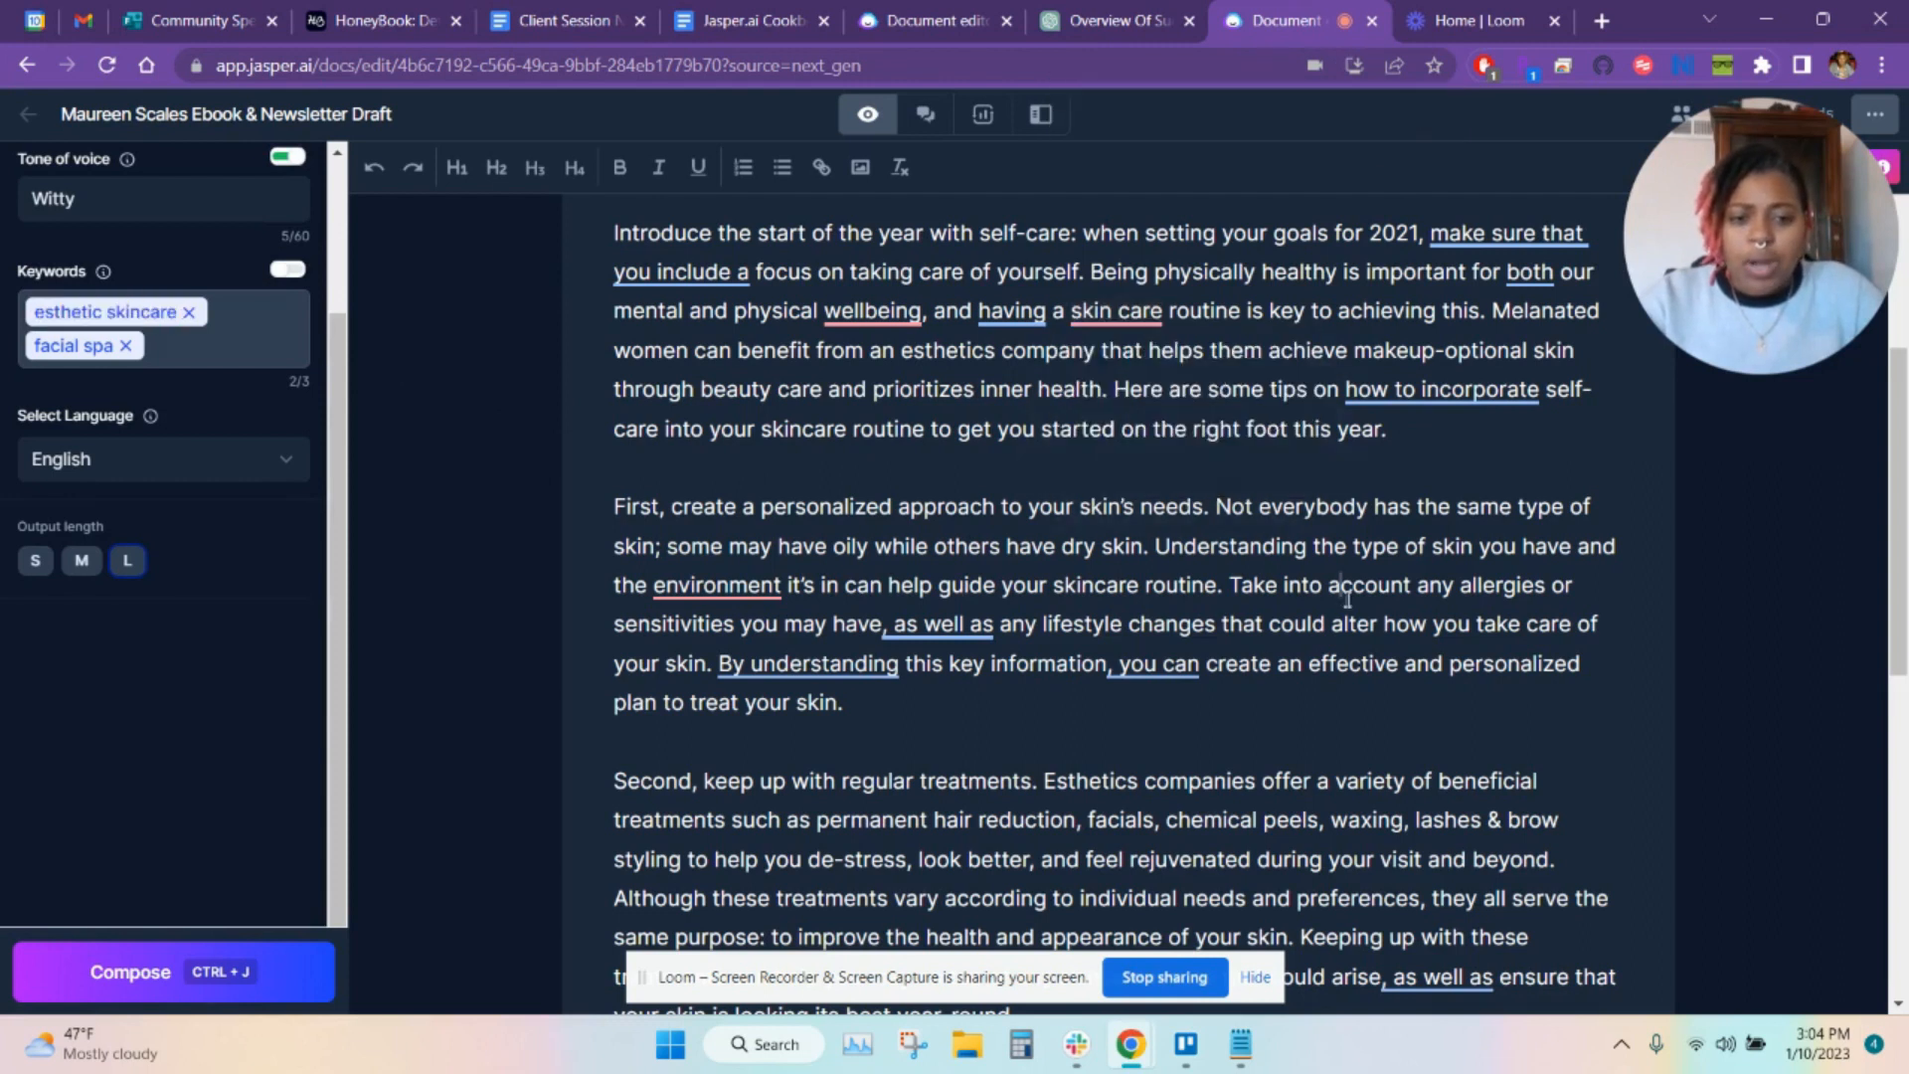
Start a new prompt on its own line below "Happy New Year!" with ">Explain in detail".
key(ctrl+End)
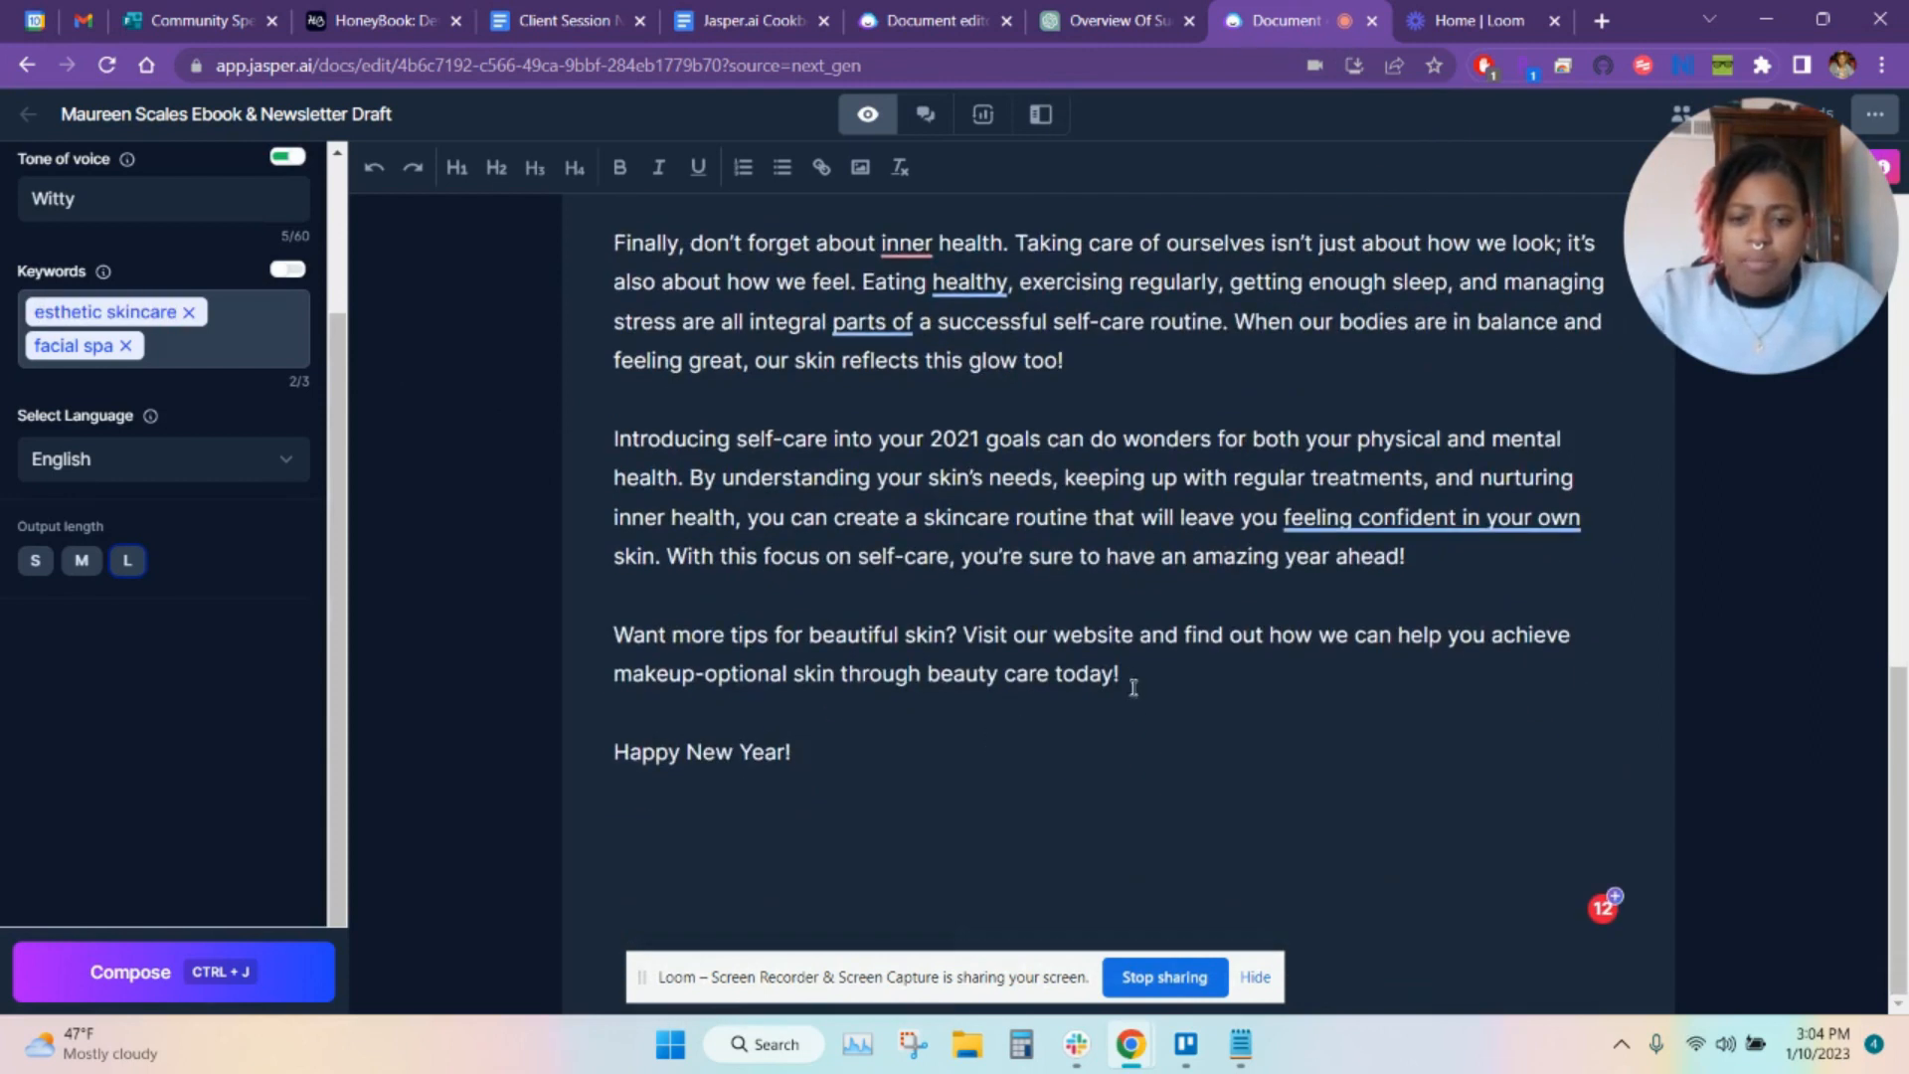
key(Return)
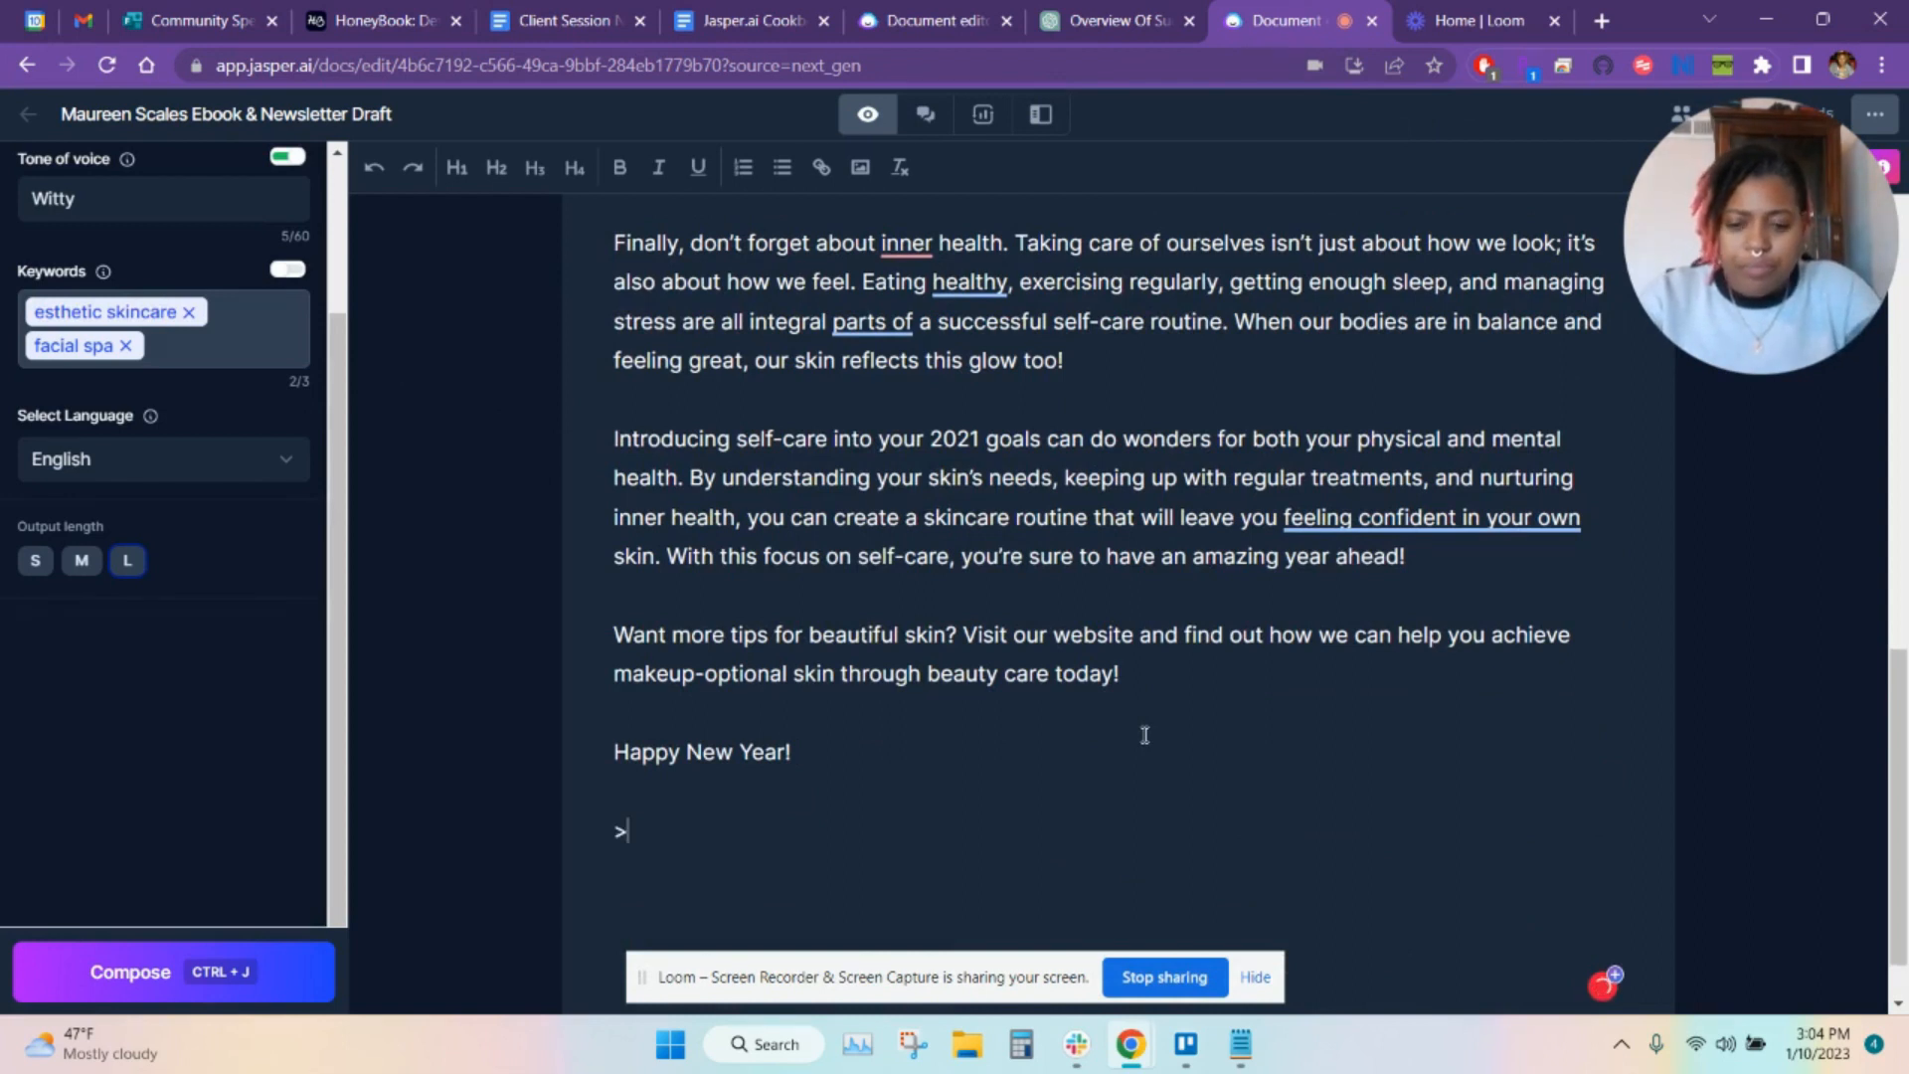
text(>Explain in detail)
Continue the prompt with "how to", the phrase "create a personalized approach to your skin's needs" copied from the "First" paragraph, and "using the".
scroll(745, 422, up, 8)
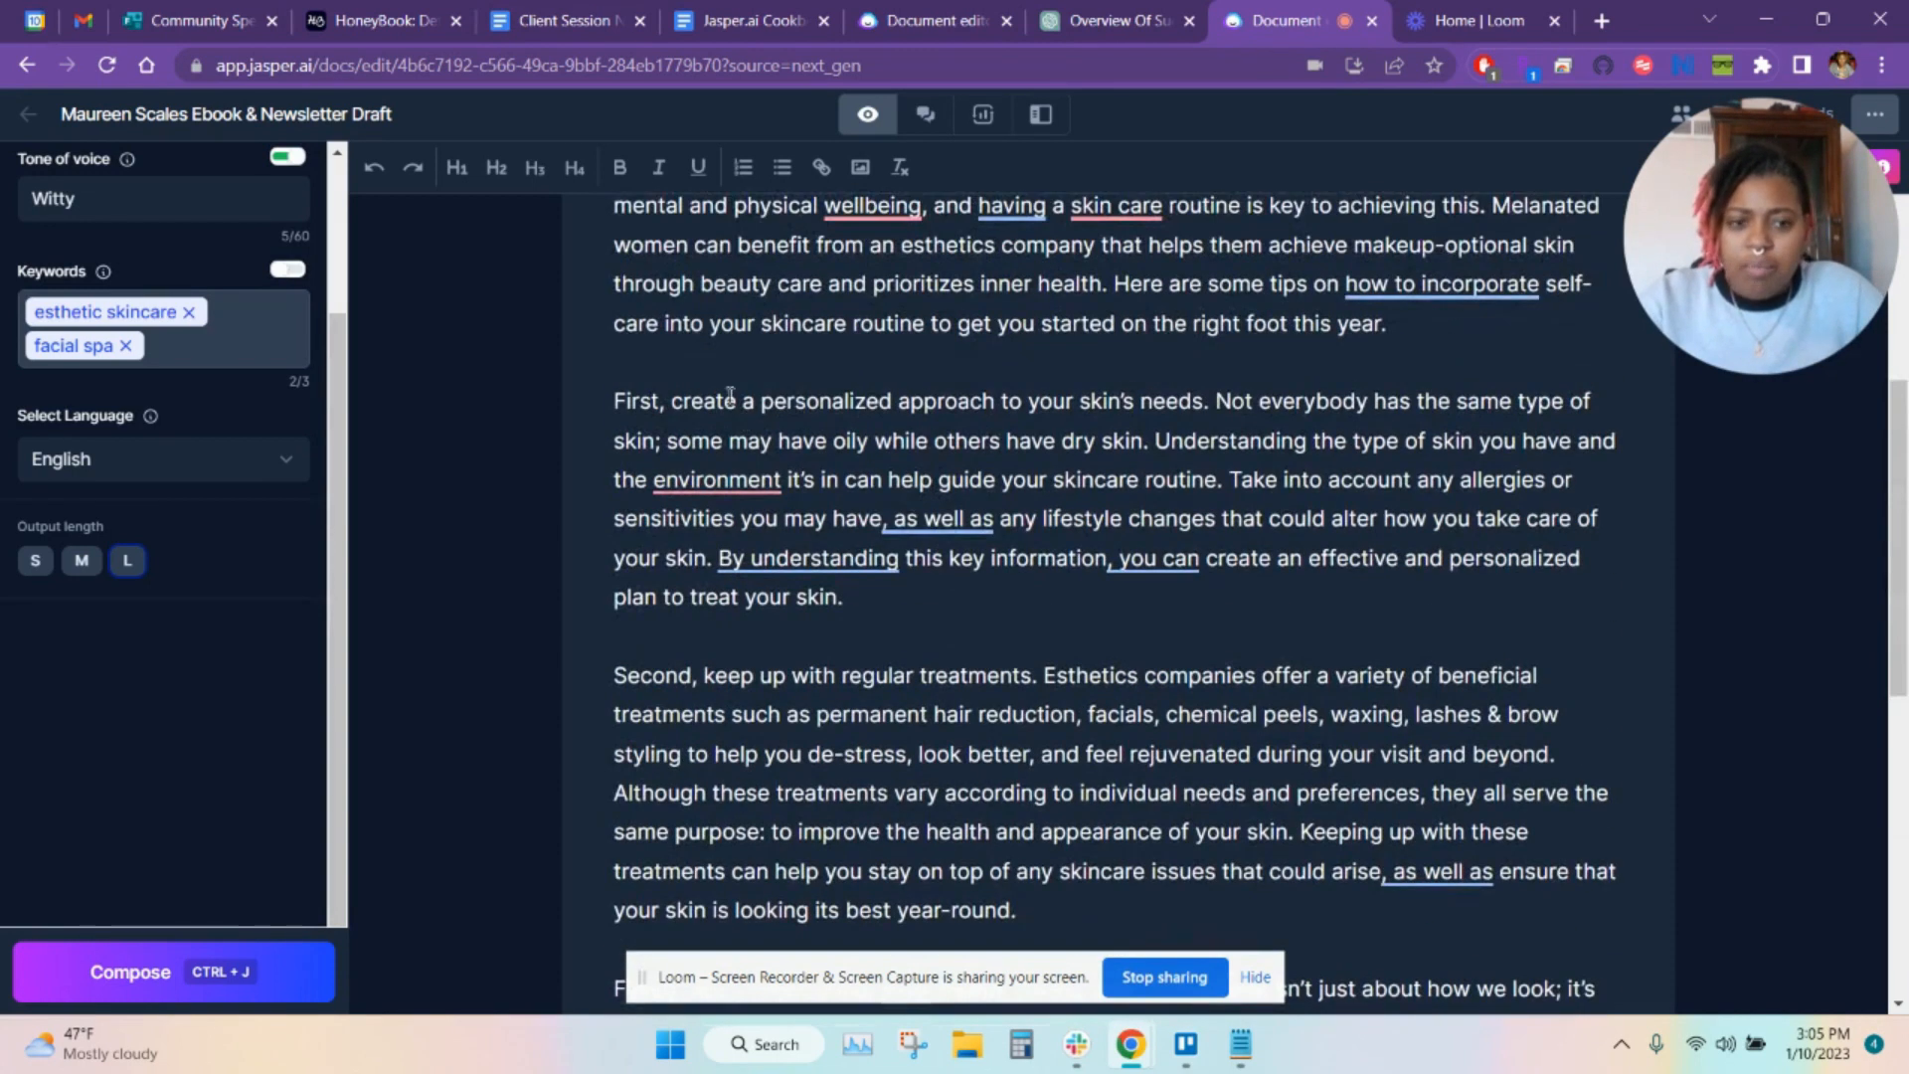
drag(1208, 398, 672, 401)
key(ctrl+c)
scroll(672, 401, down, 8)
click(615, 790)
text(how to)
key(ctrl+v)
key(BackSpace)
text(using the)
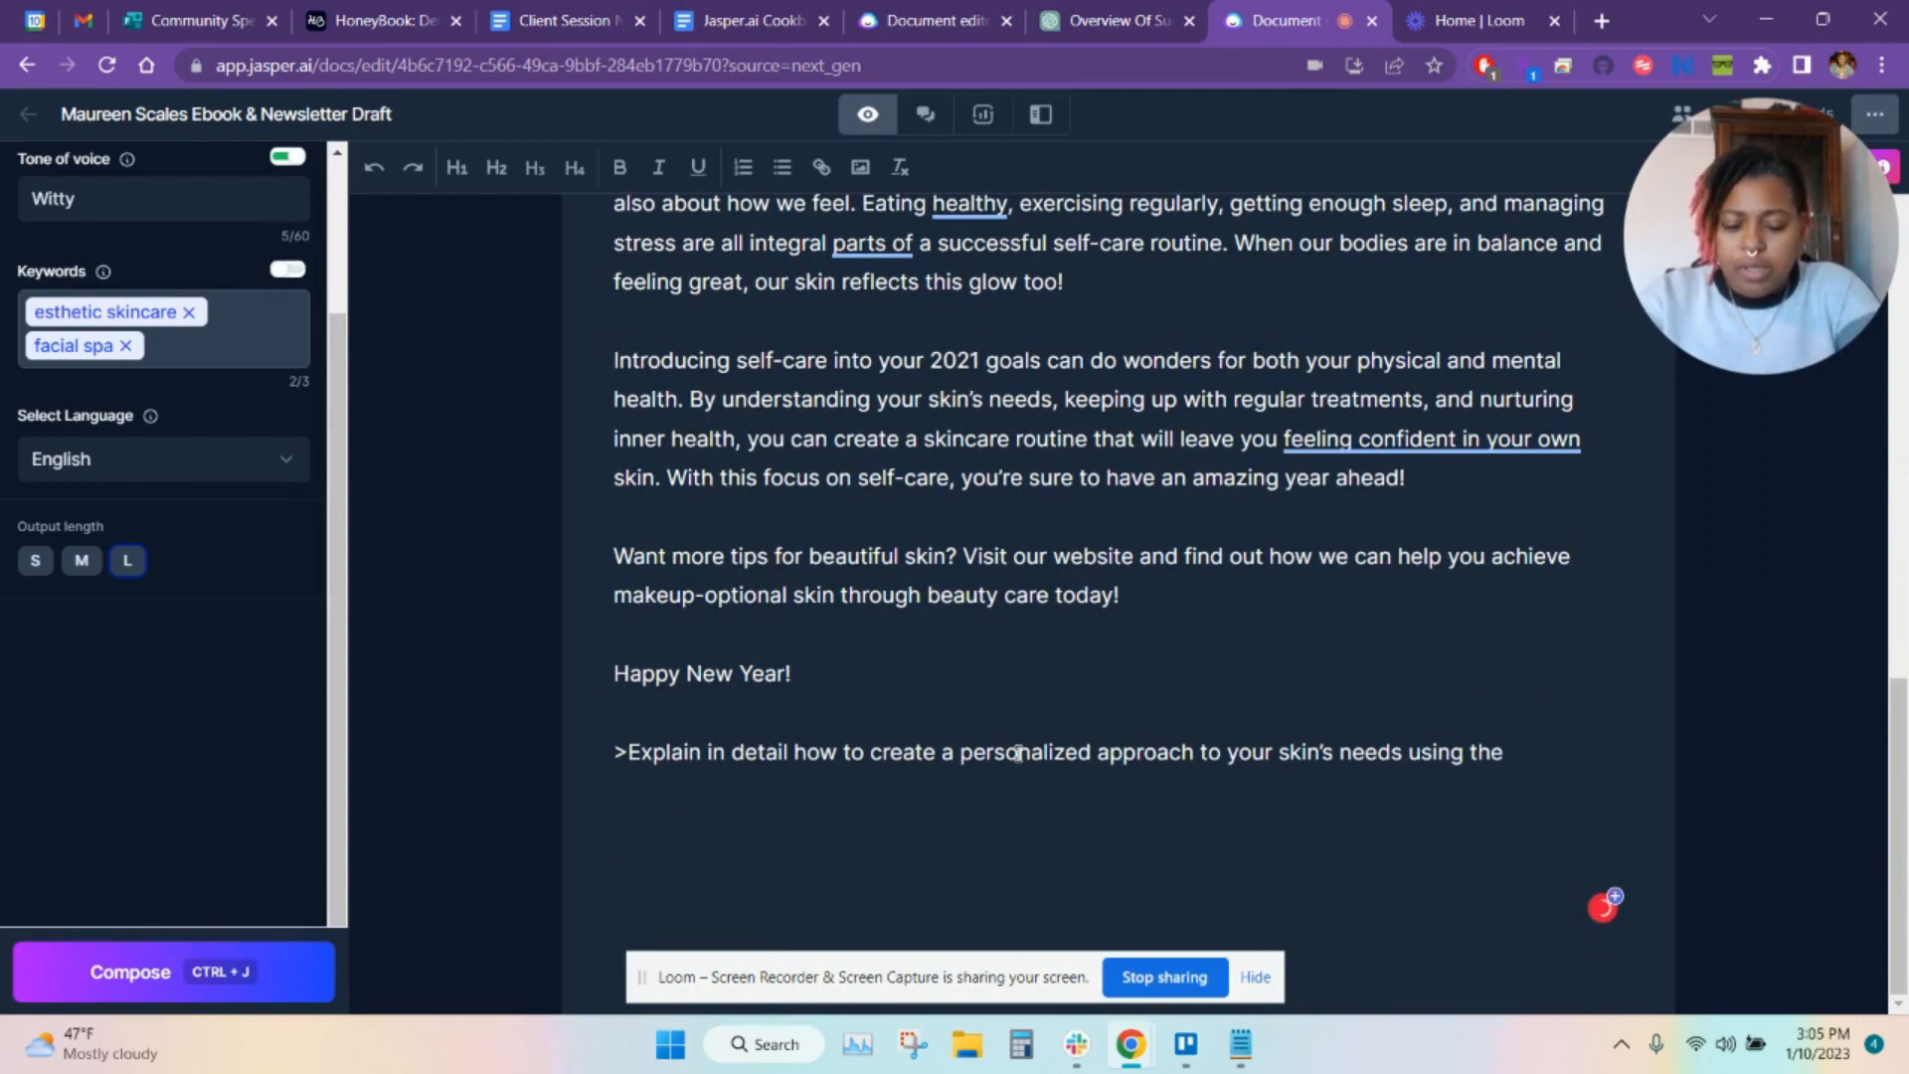
Finish the prompt with "keywords facial, facial spa, and esthetic skincare." and generate the text from it.
text( keywords facial, facial spa, and e)
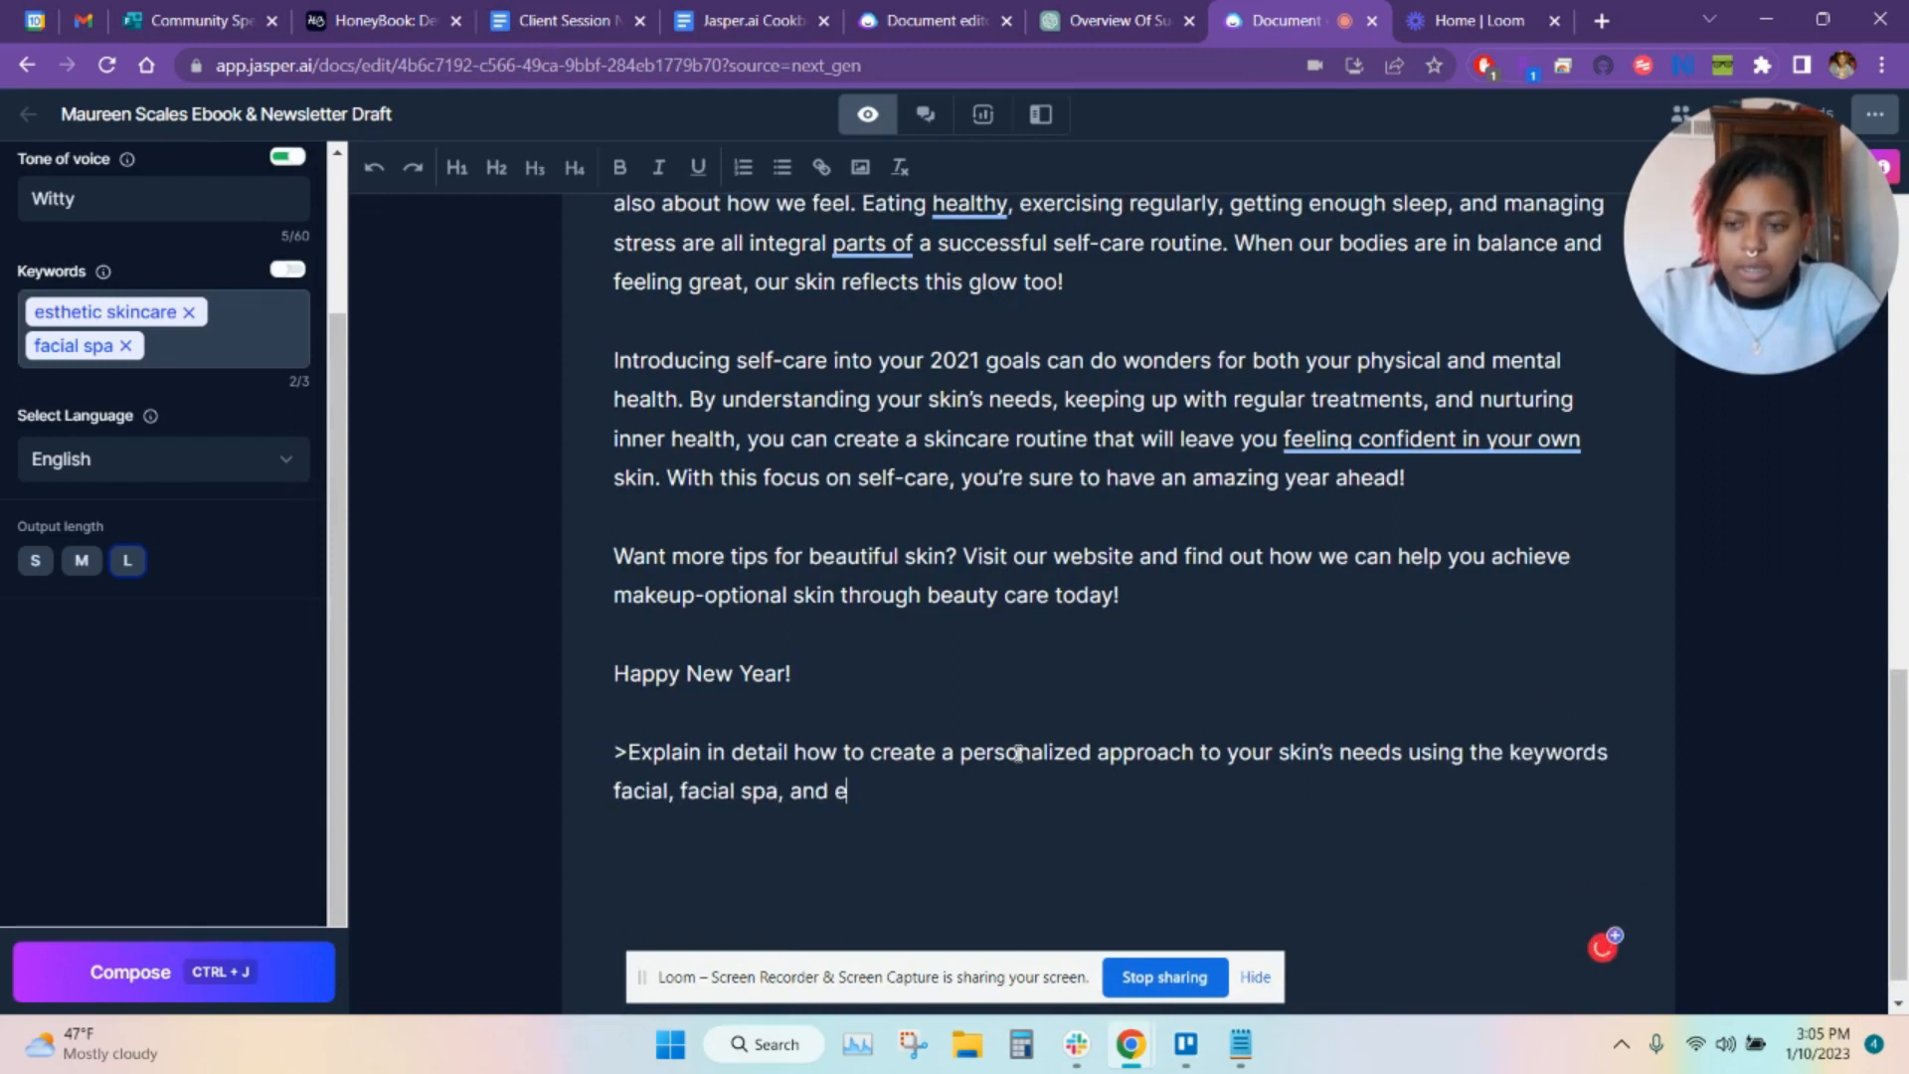
text(sthetic skincare.)
key(ctrl+j)
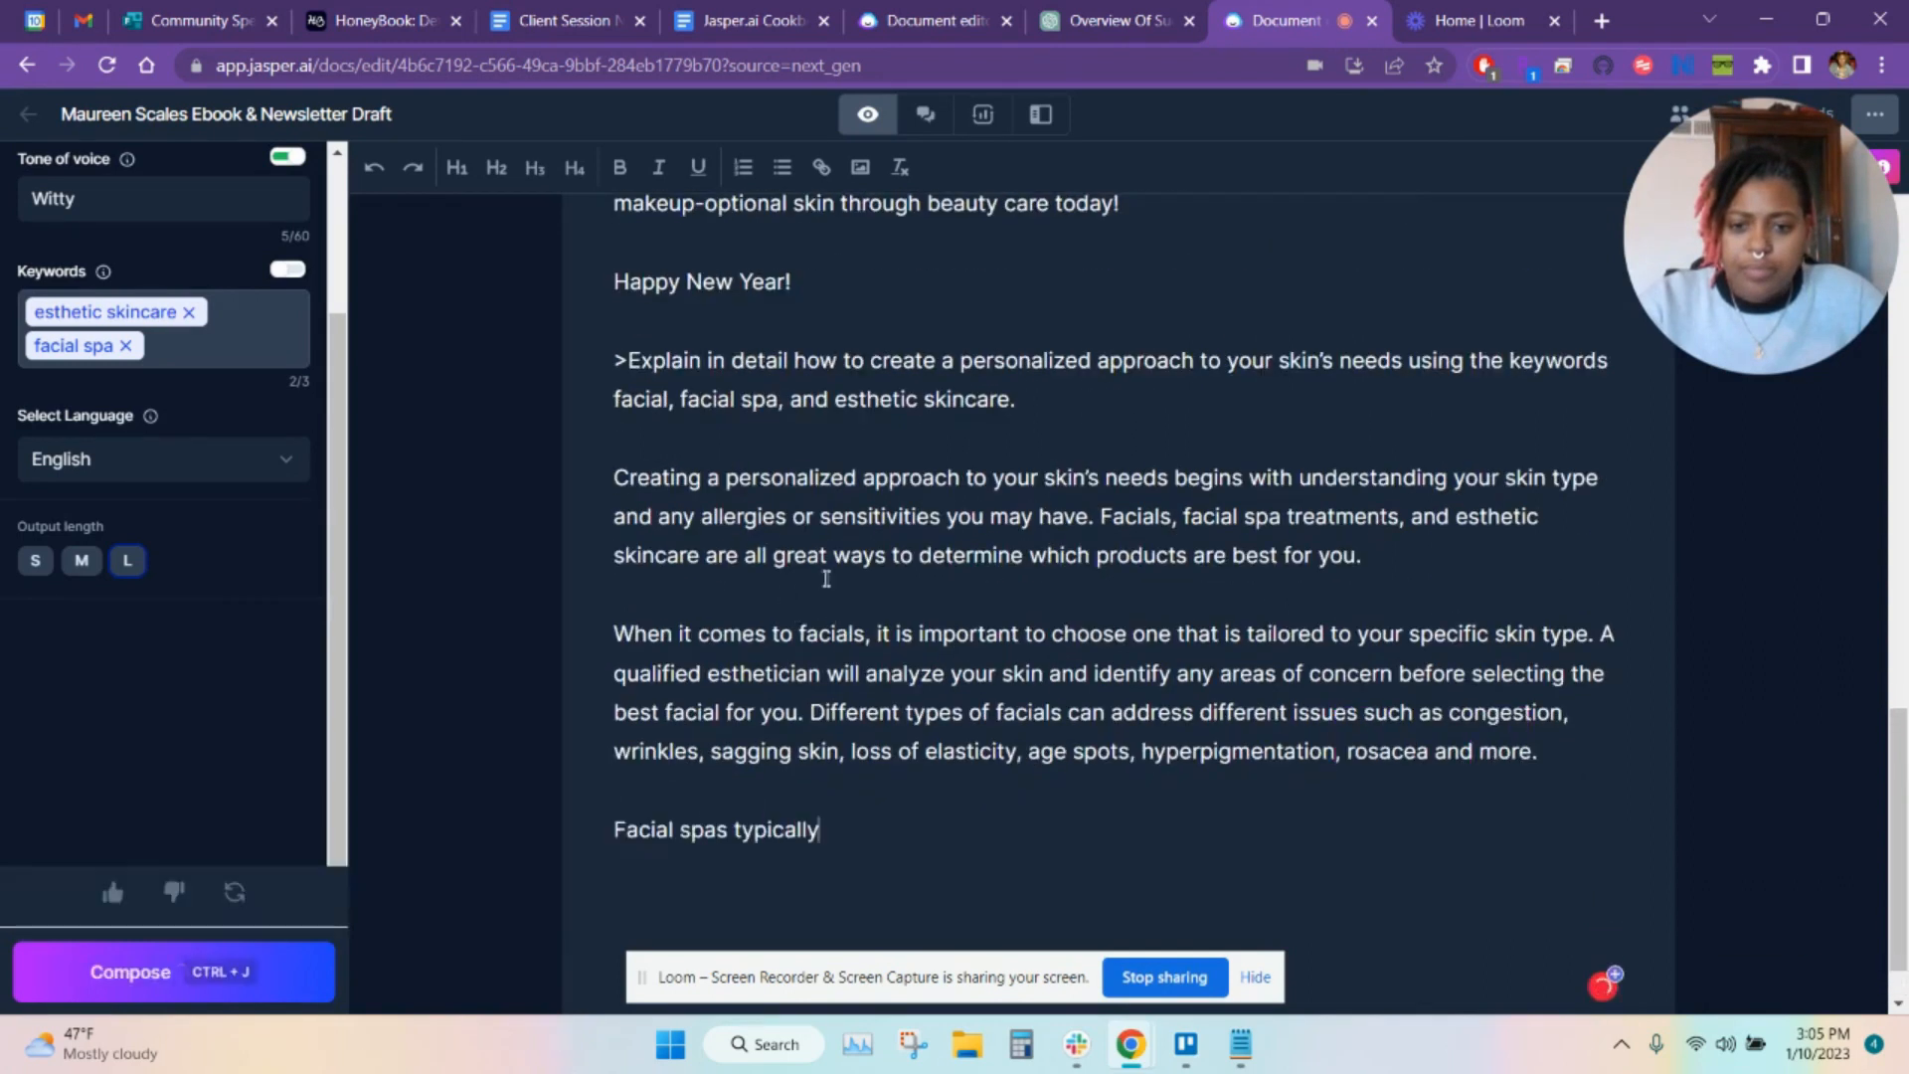
key(ctrl+j)
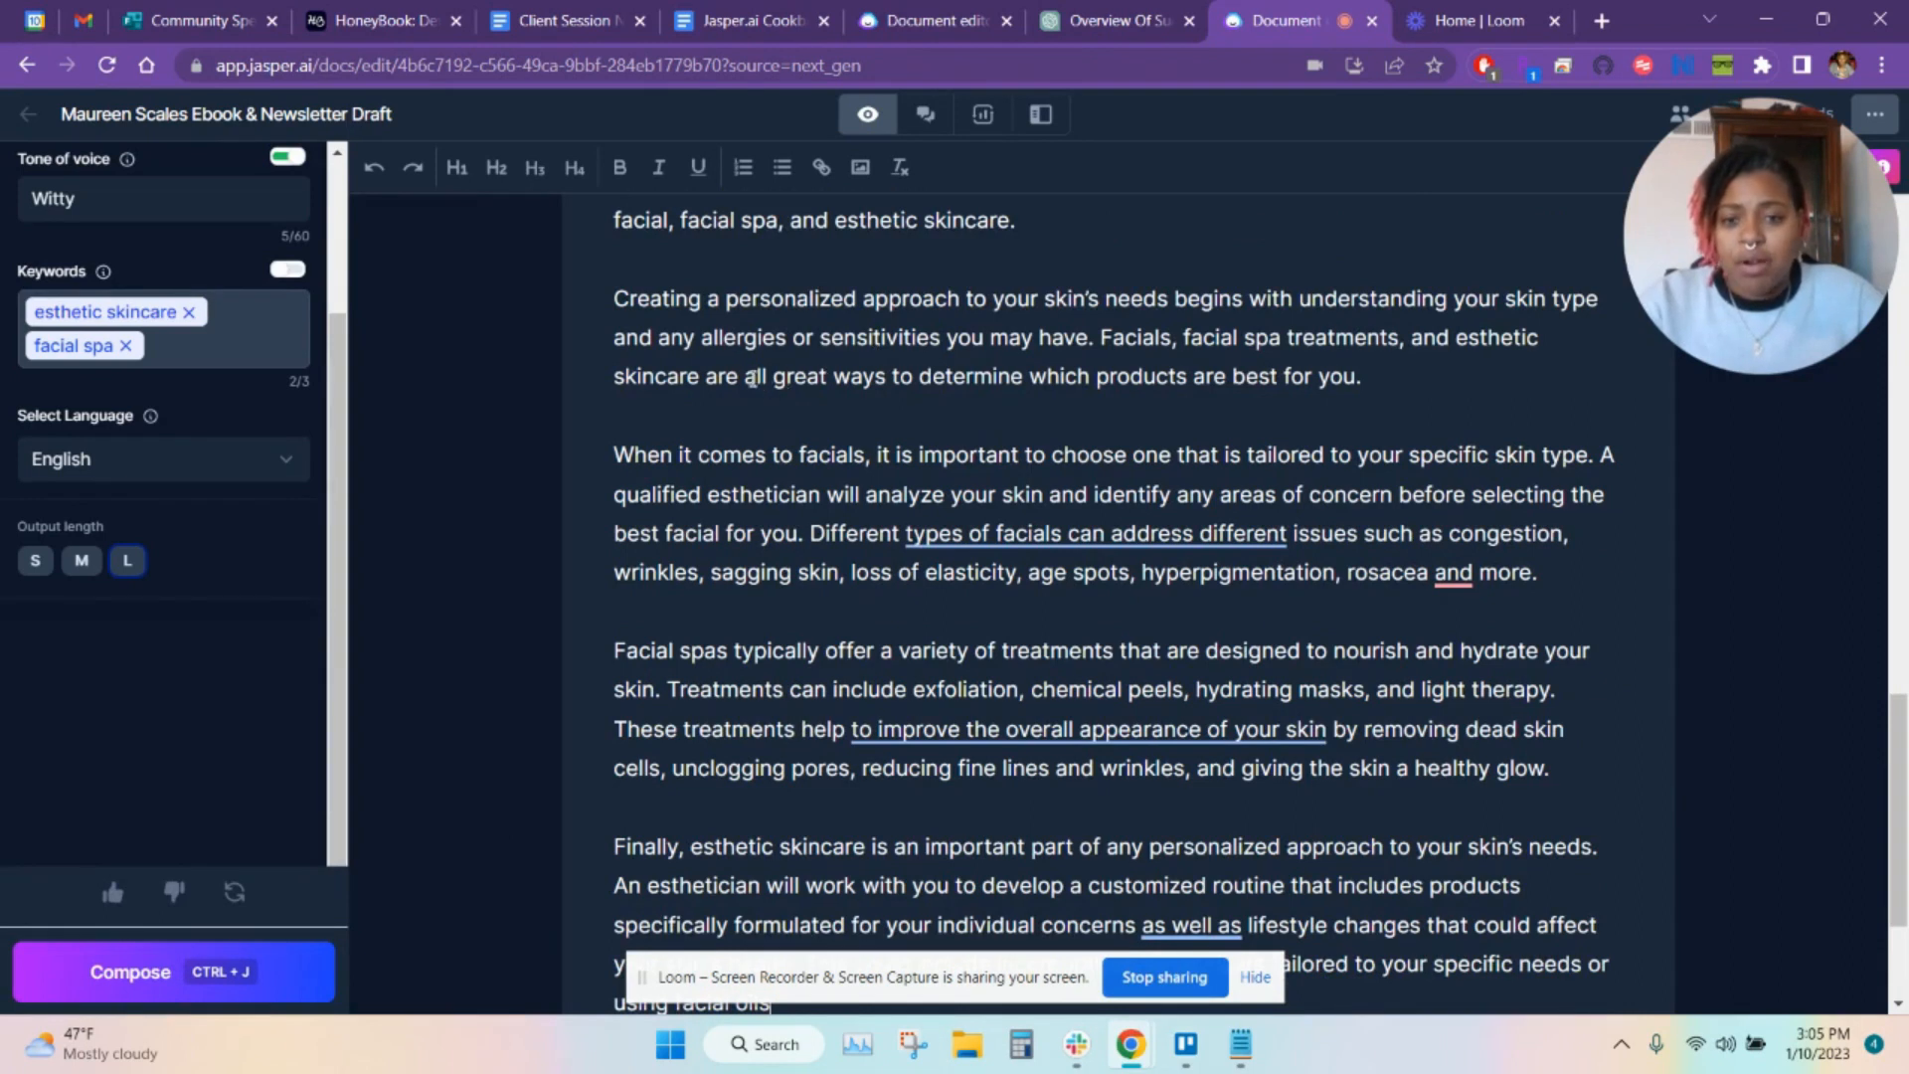
Look over the newly generated skincare paragraphs and the full document from its end back to the opening prompt.
scroll(724, 350, up, 1)
drag(612, 422, 1289, 674)
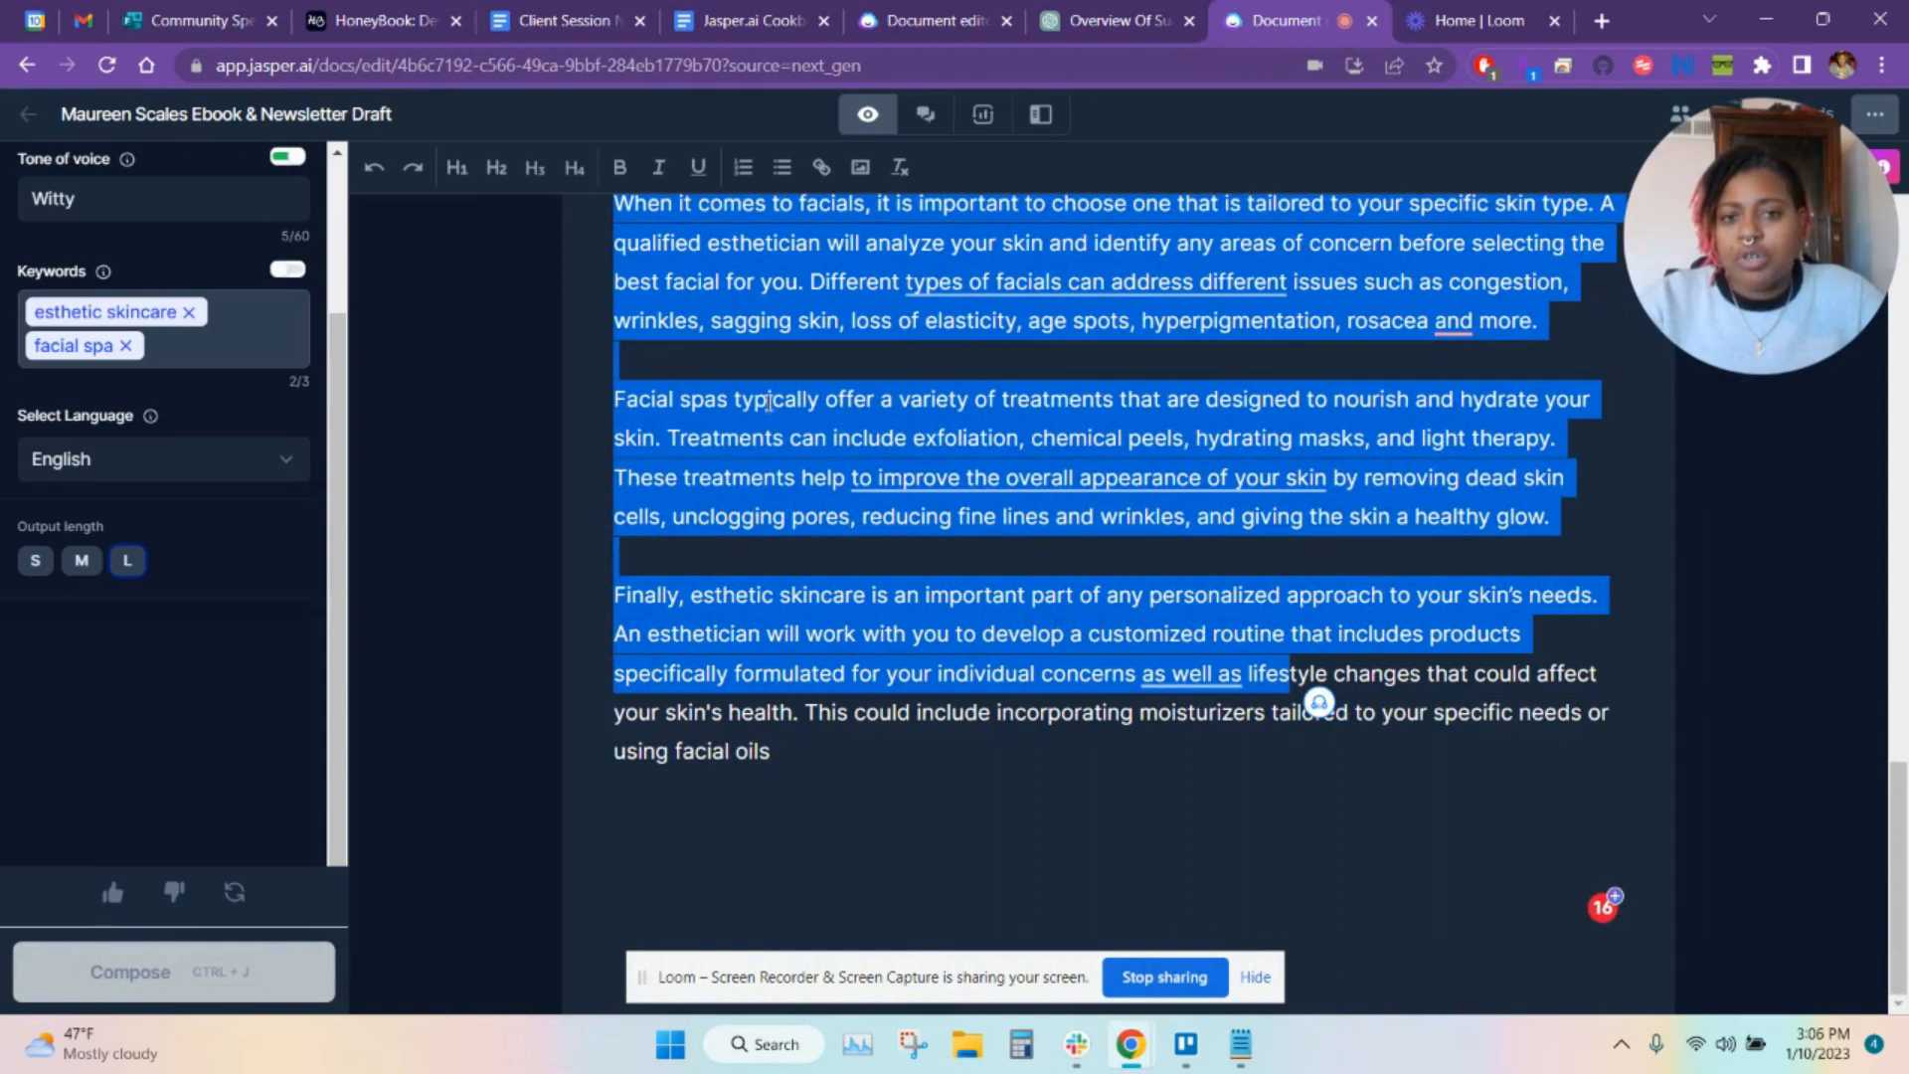
scroll(786, 577, up, 10)
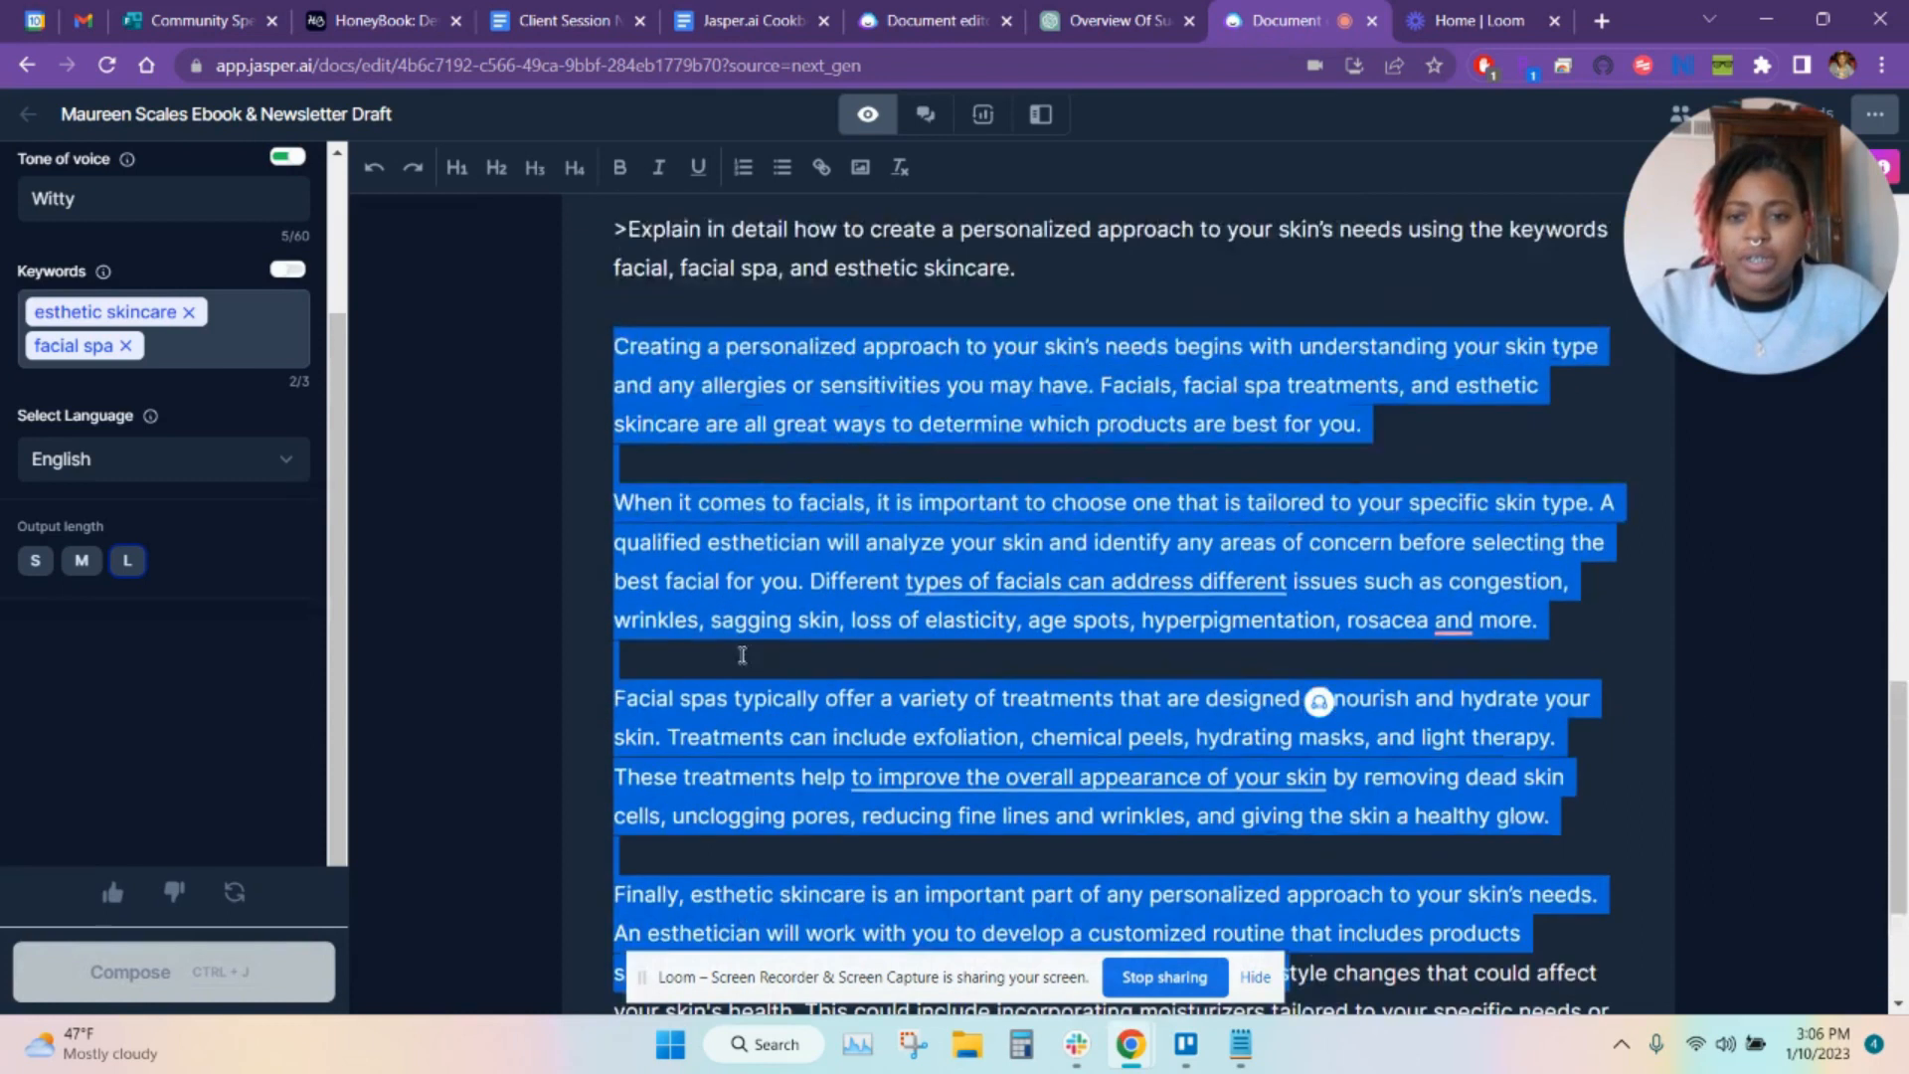
scroll(827, 484, down, 10)
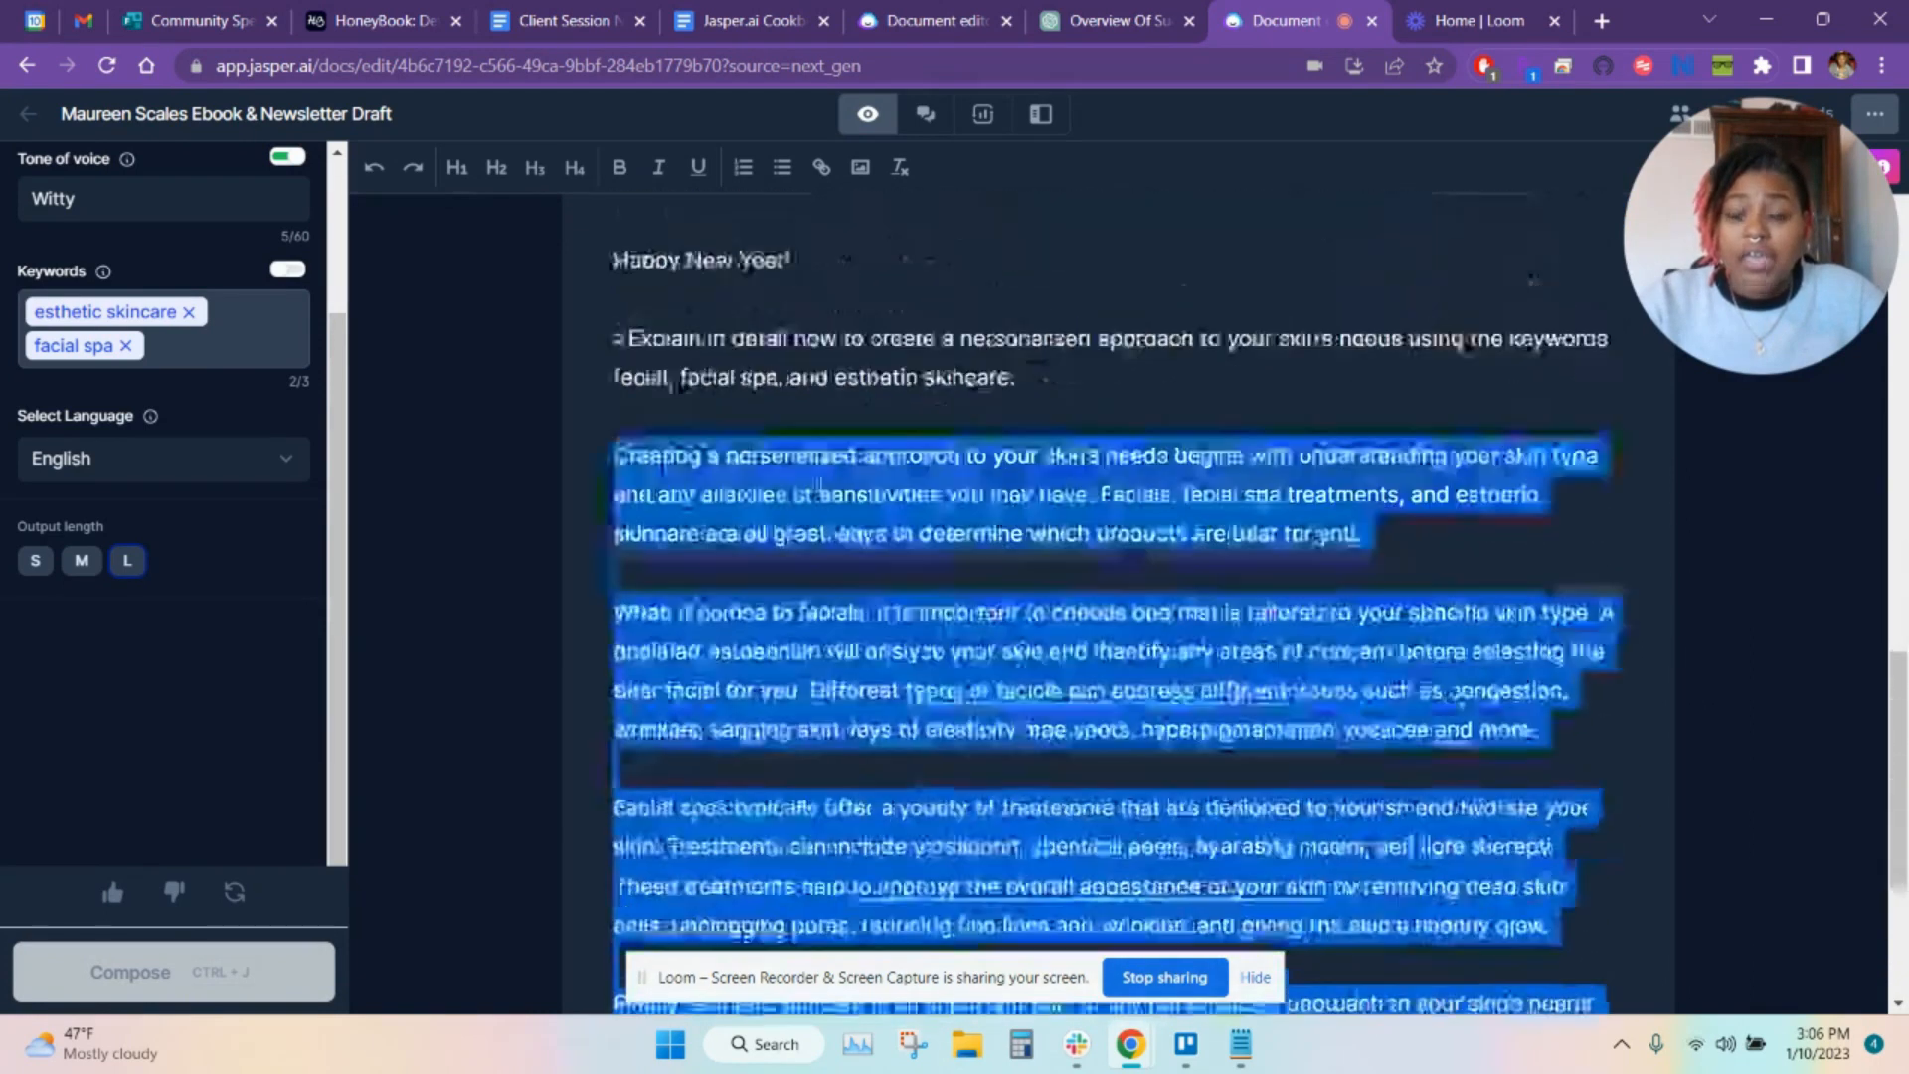
click(820, 736)
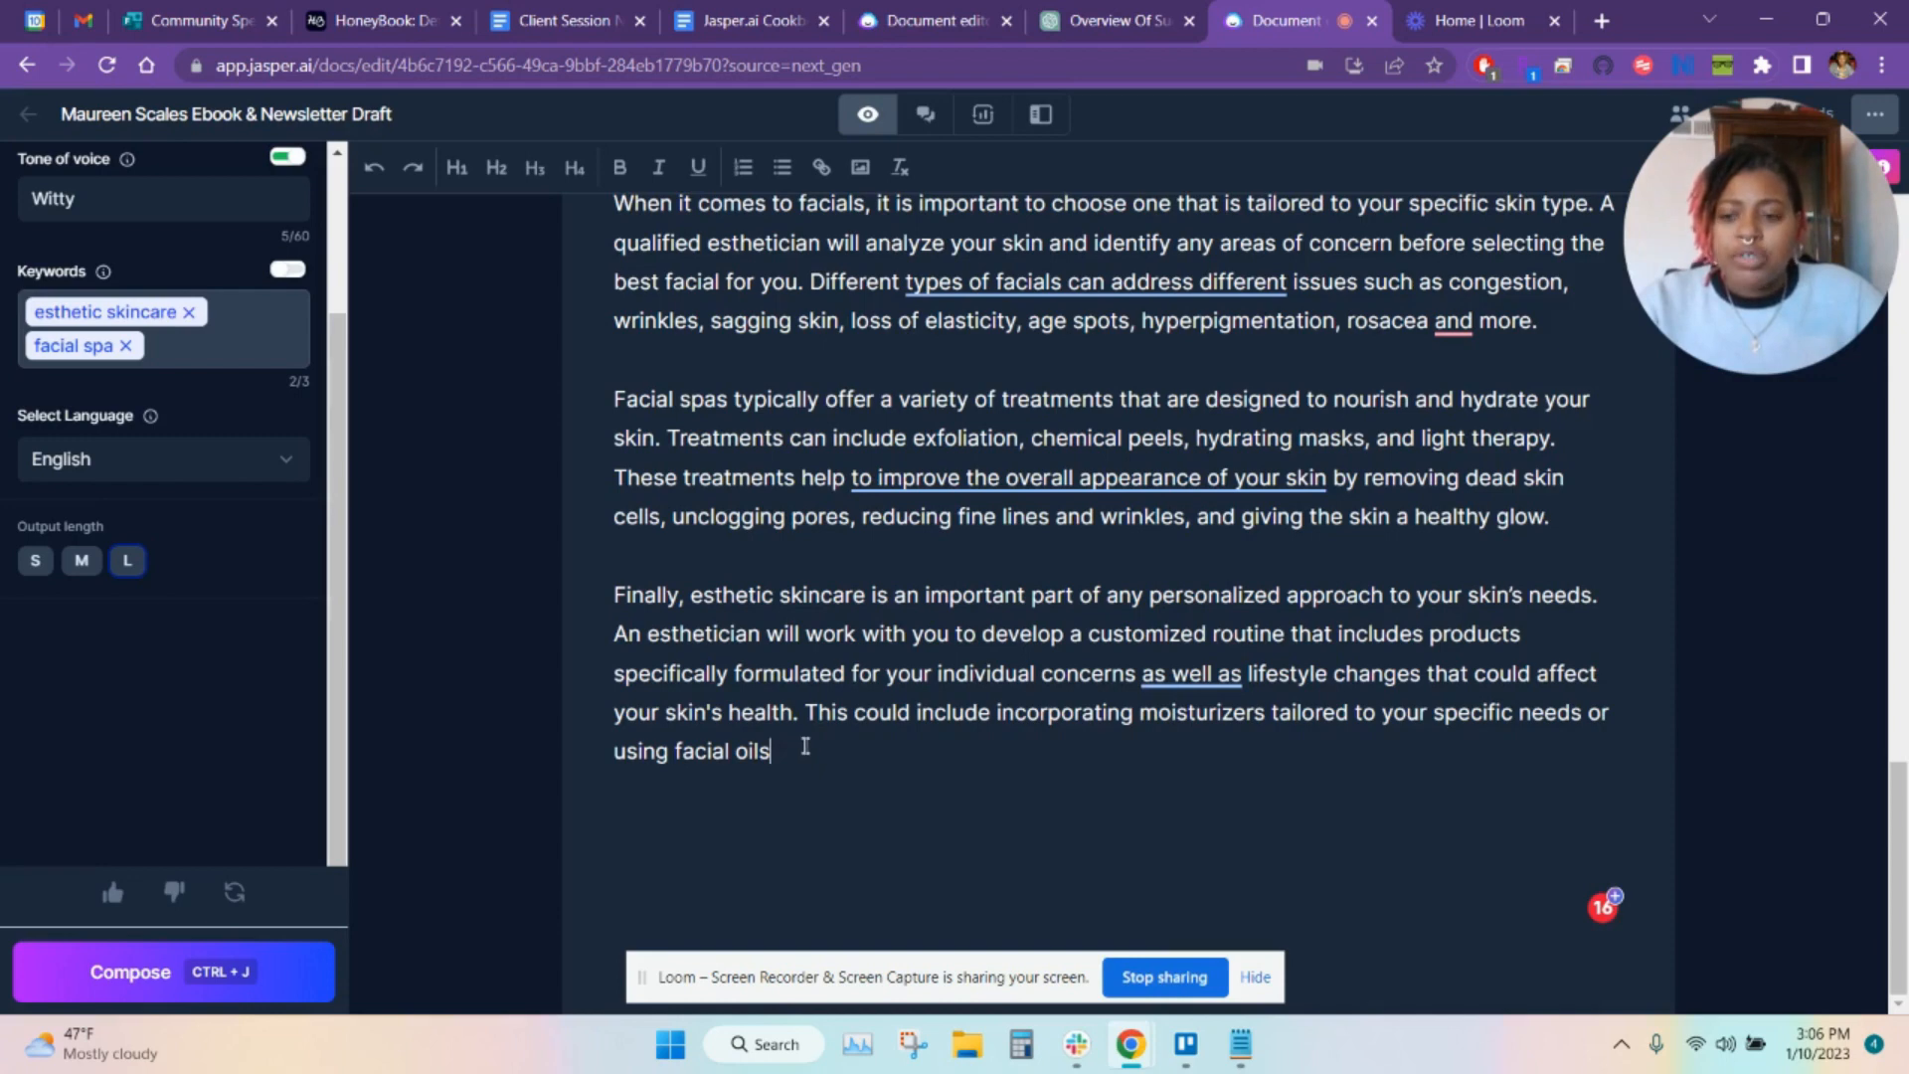
drag(805, 738, 614, 299)
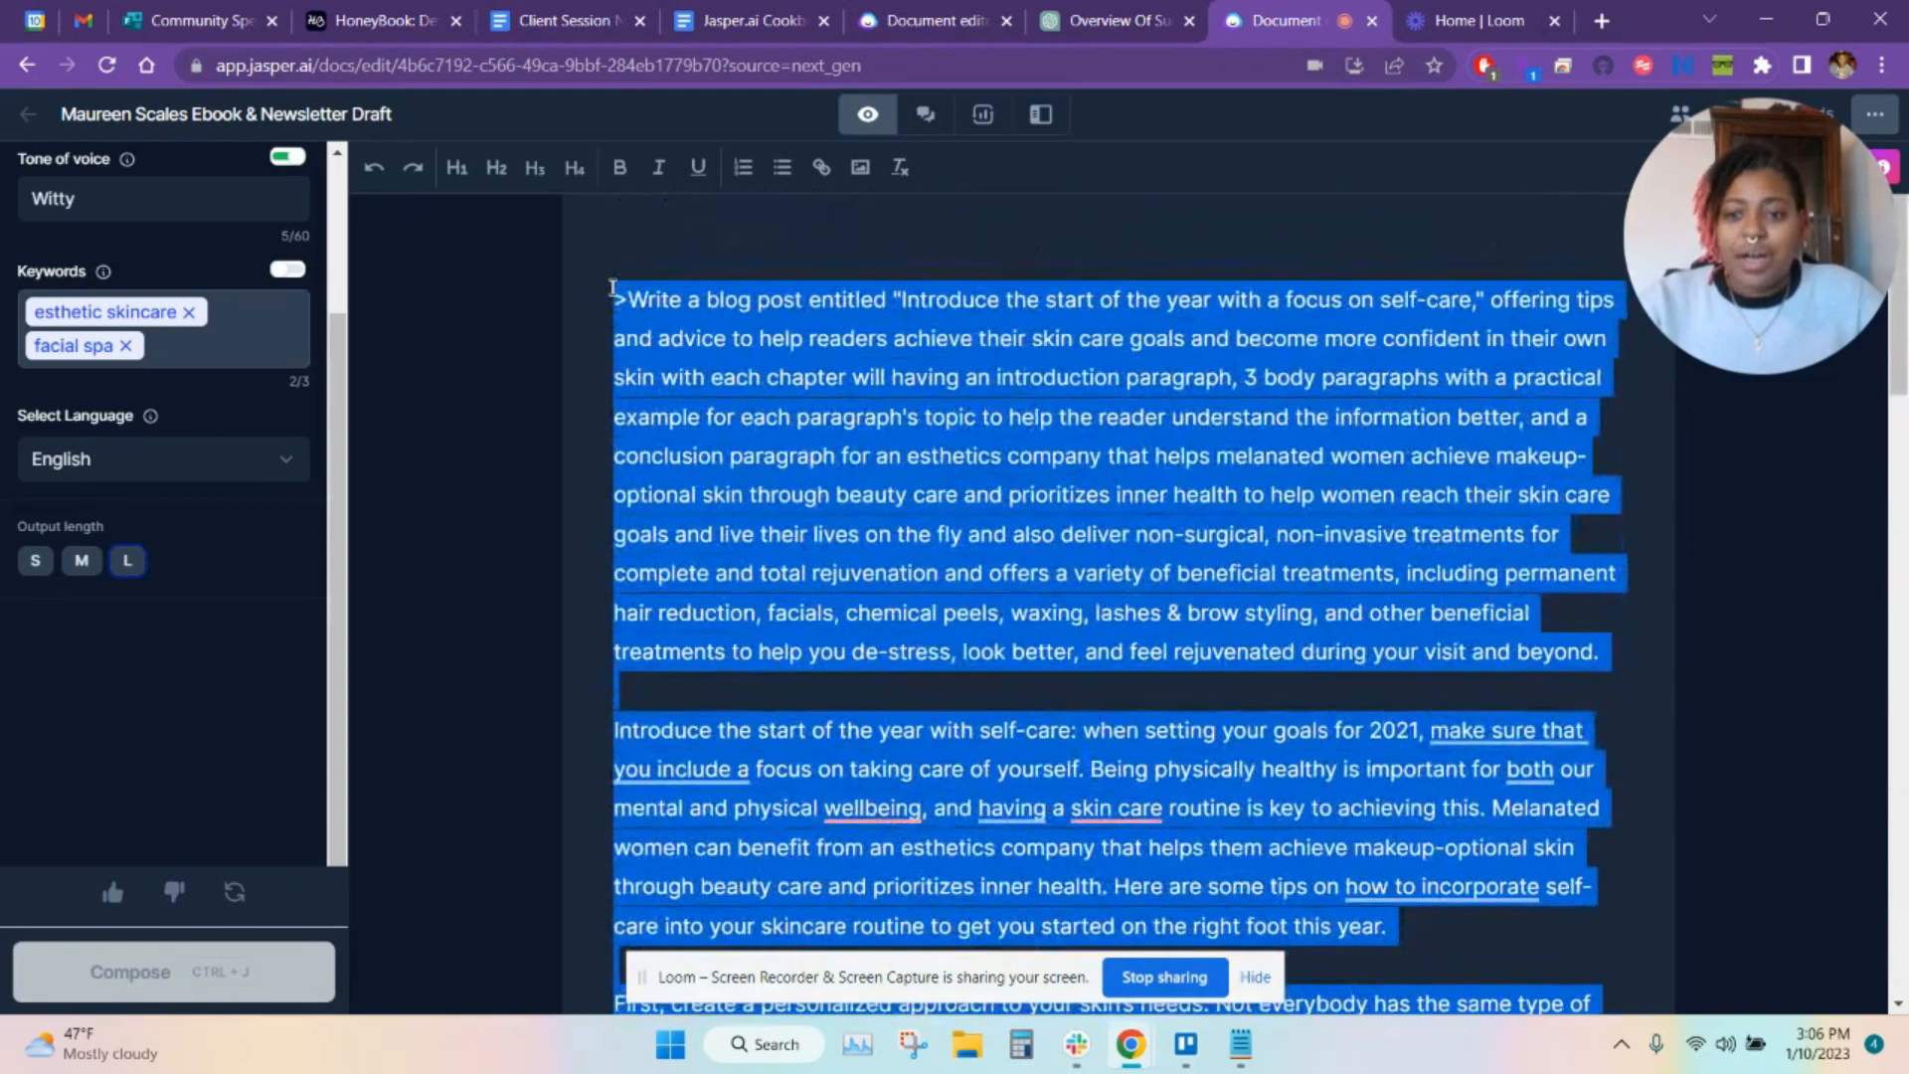
click(743, 391)
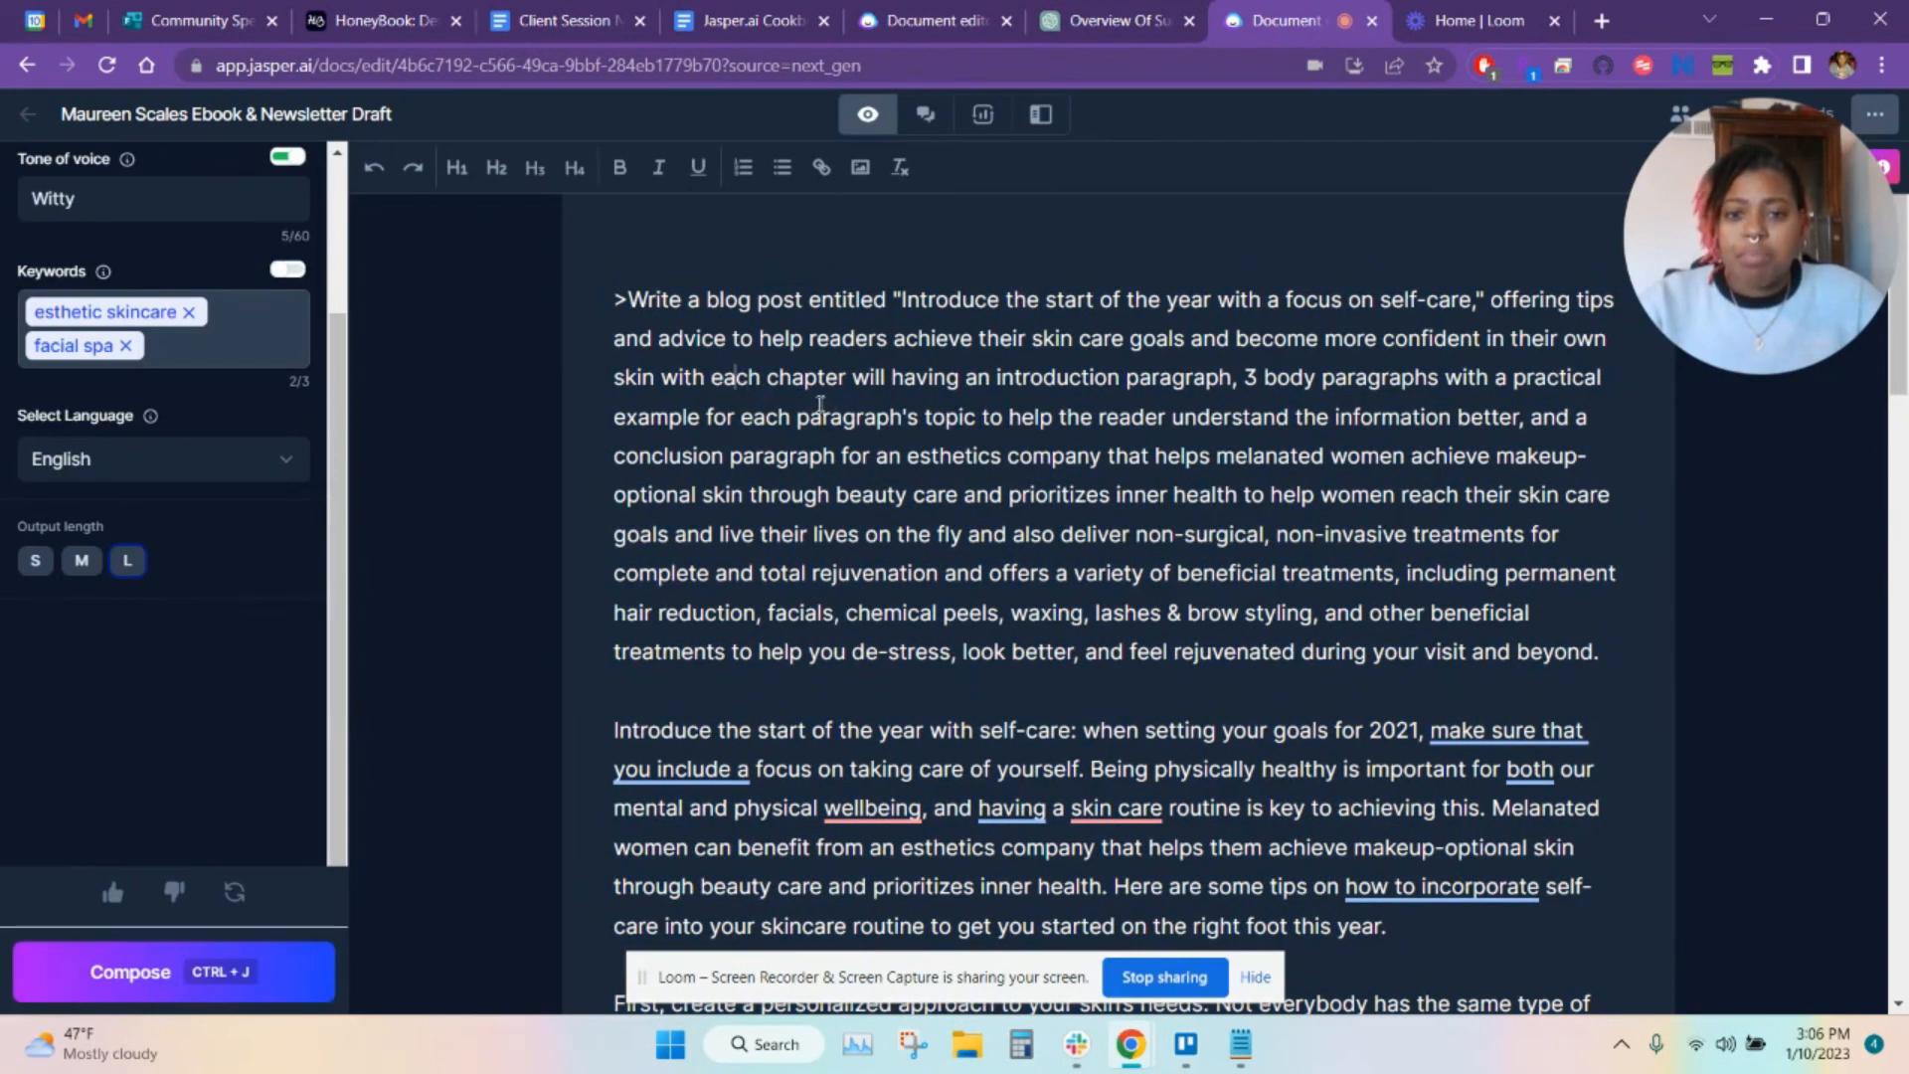